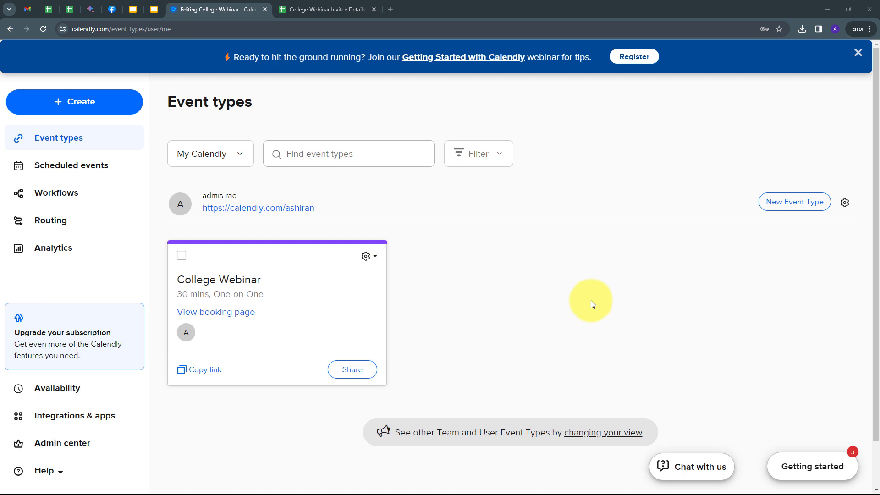
- Look over the College Webinar event type, then bring up the College Webinar Invitee Details spreadsheet
click(328, 9)
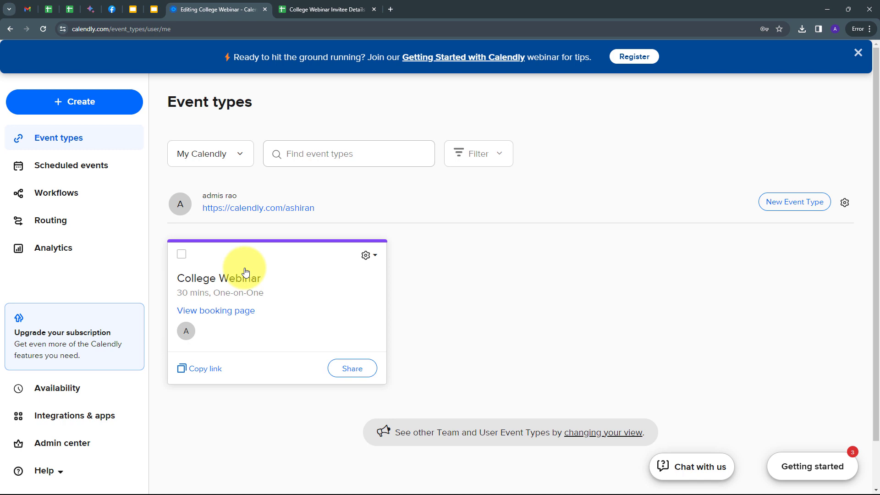
click(305, 6)
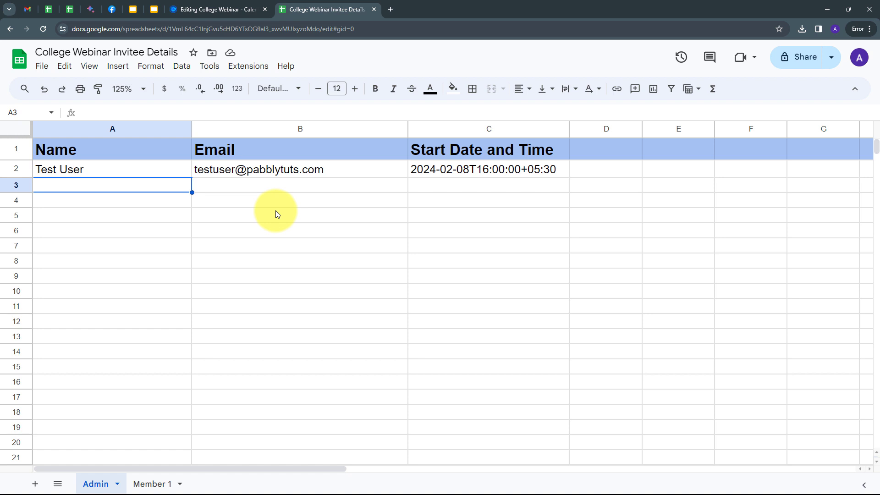
- Review the Member 1 sheet's matching columns and sample invitee row, glancing back at Calendly
click(149, 484)
click(98, 485)
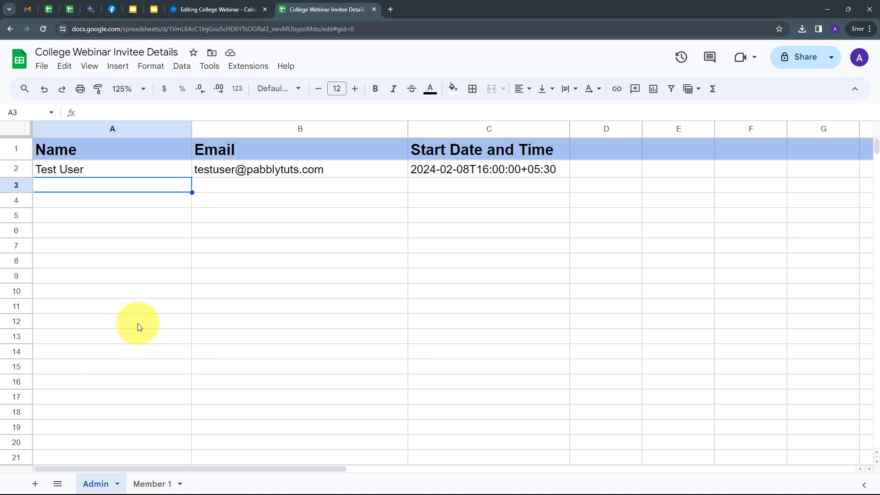
click(153, 484)
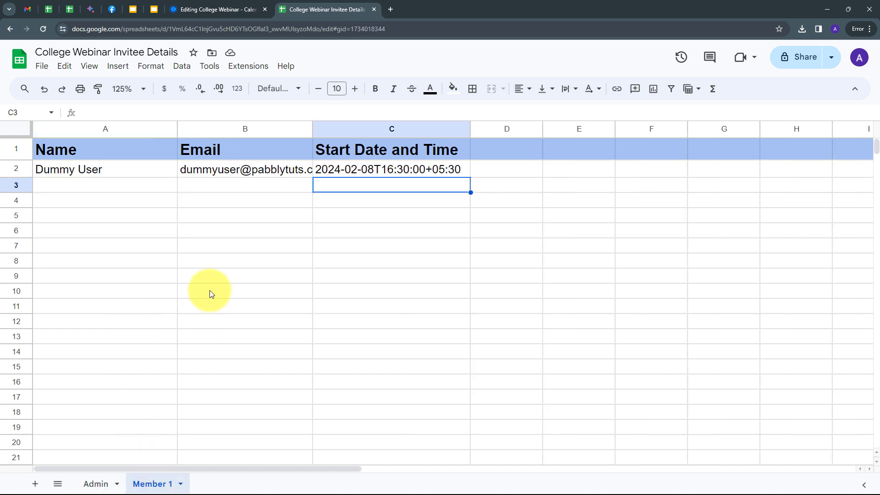
click(211, 7)
click(310, 6)
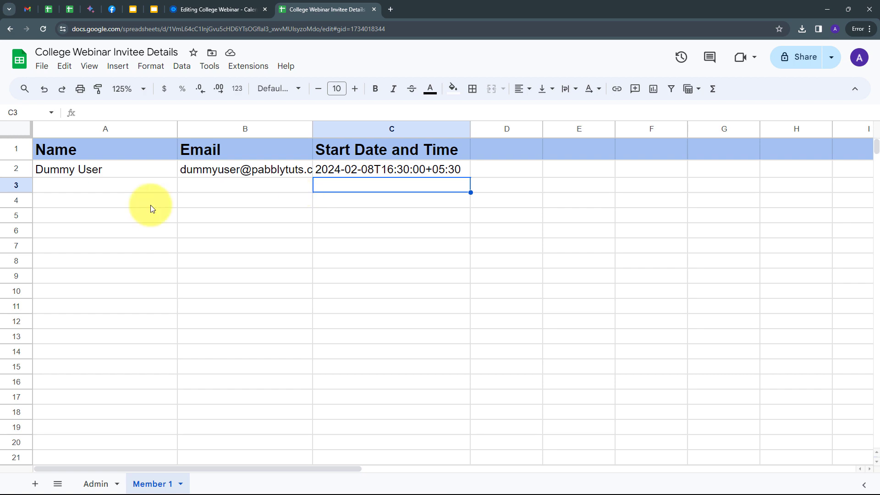
click(217, 10)
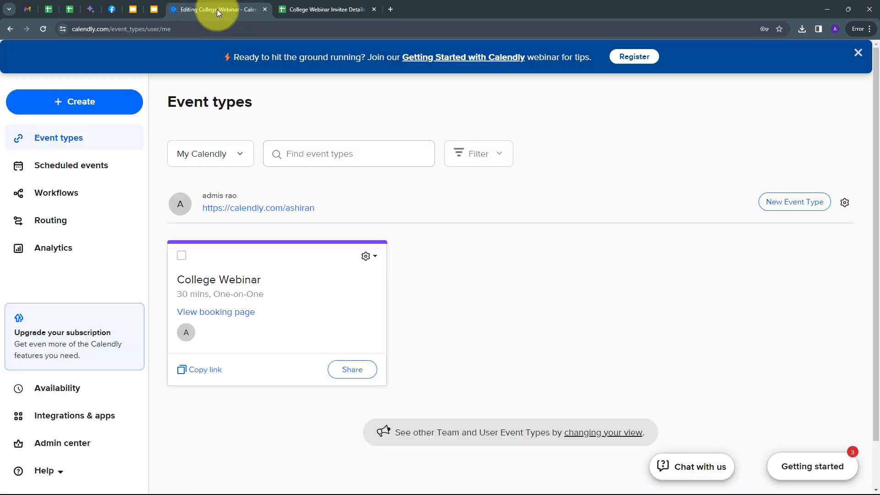
click(313, 5)
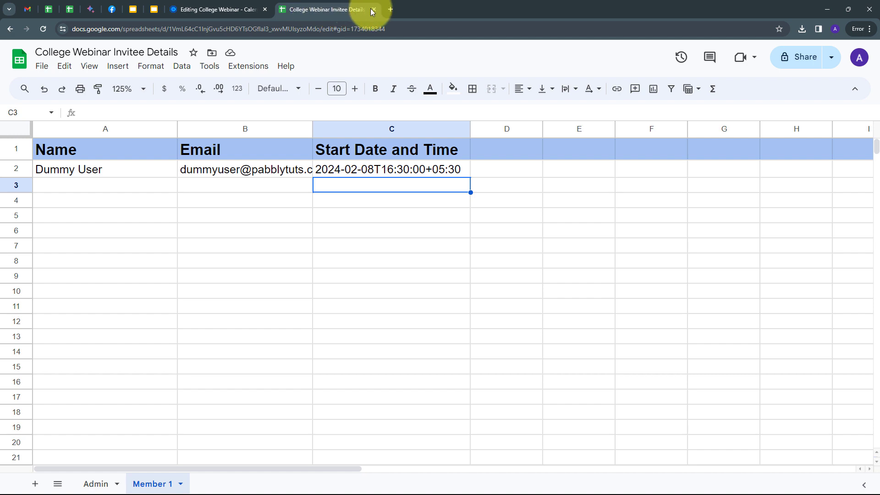
- Load pabbly.com in a new tab, sign in, and open the Pabbly Connect dashboard
click(390, 11)
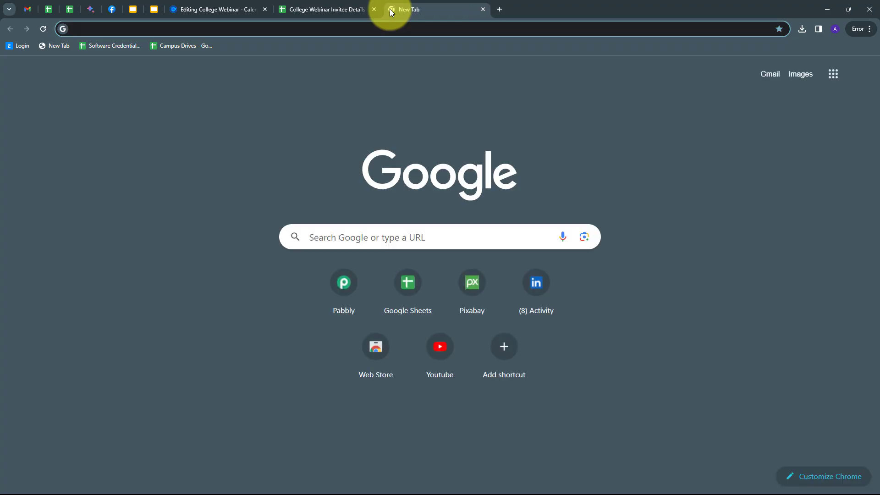
text(pab)
key(Return)
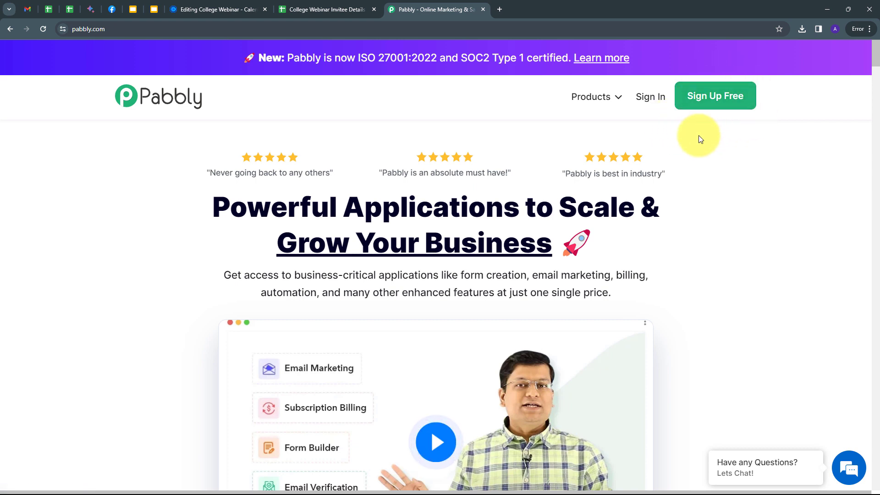
click(656, 100)
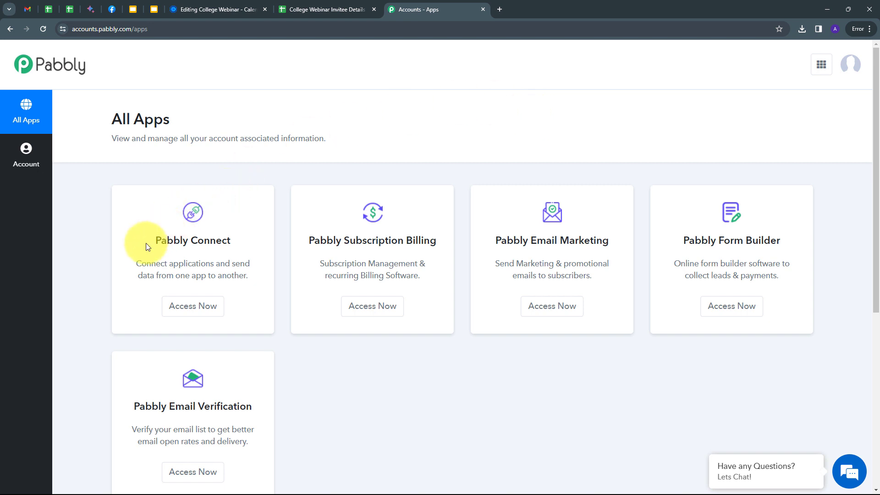
click(186, 312)
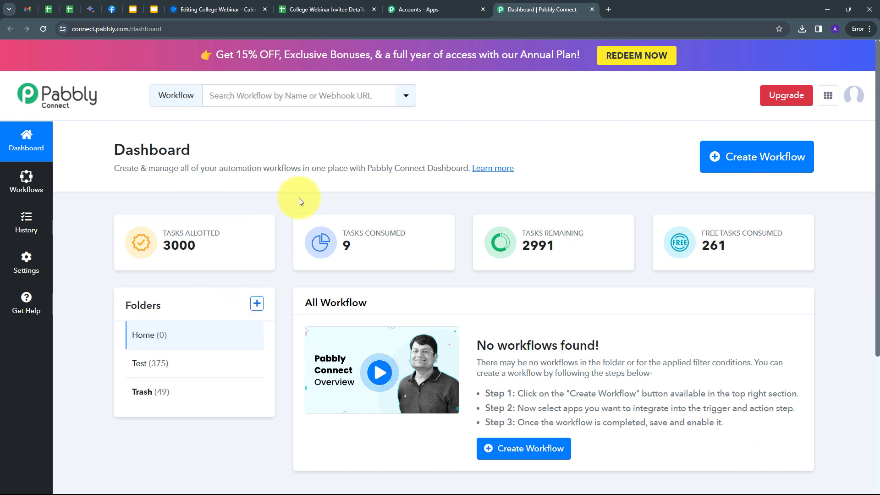
- Create the workflow 'Import Calendly Teammate Invitee Details to Google Sheets' in the Home folder
click(744, 160)
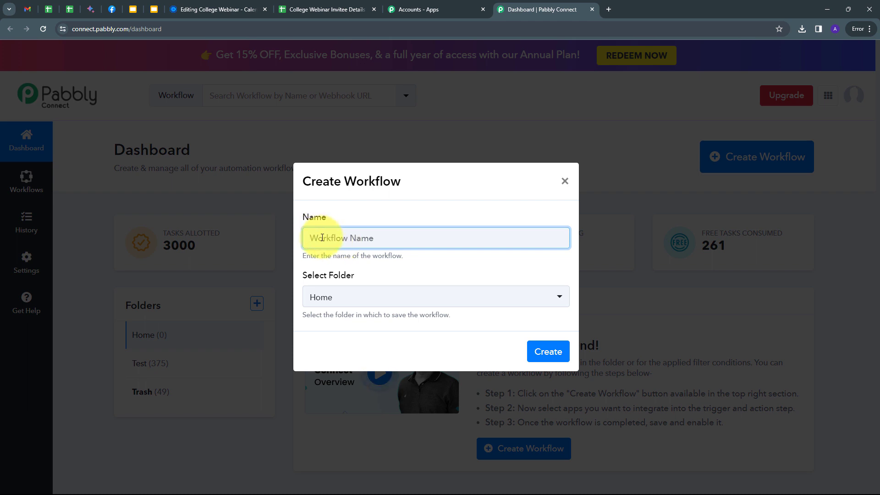
text(Import Calendly Teammate Invitee Details to Google Sheets)
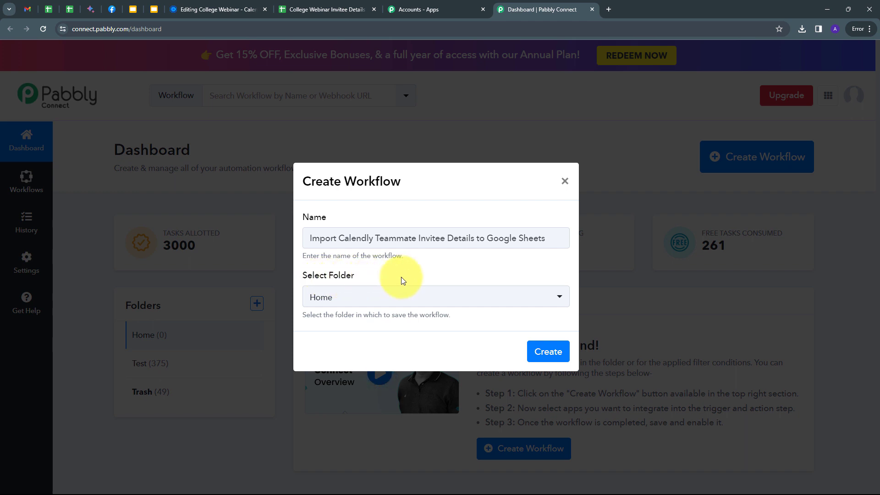
click(389, 298)
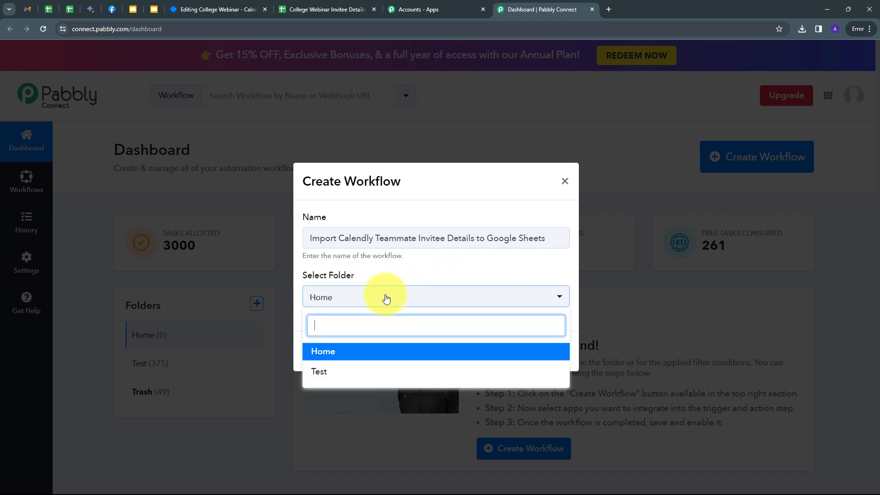
click(320, 352)
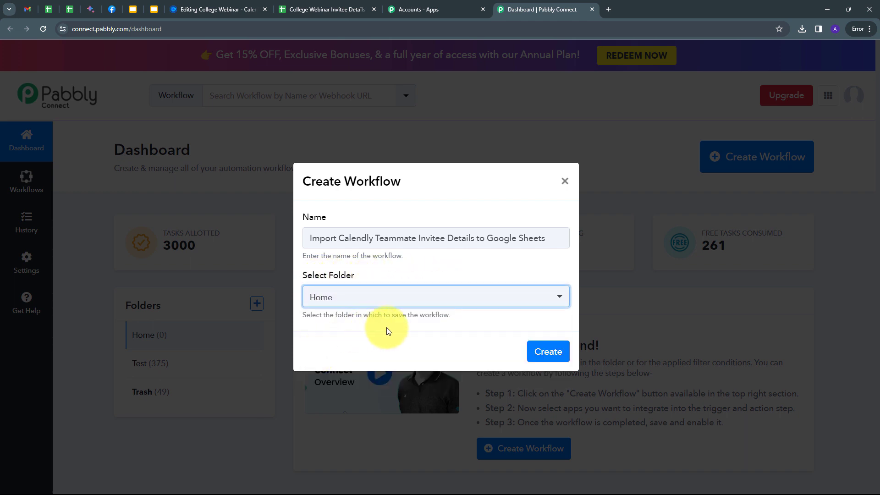
click(548, 352)
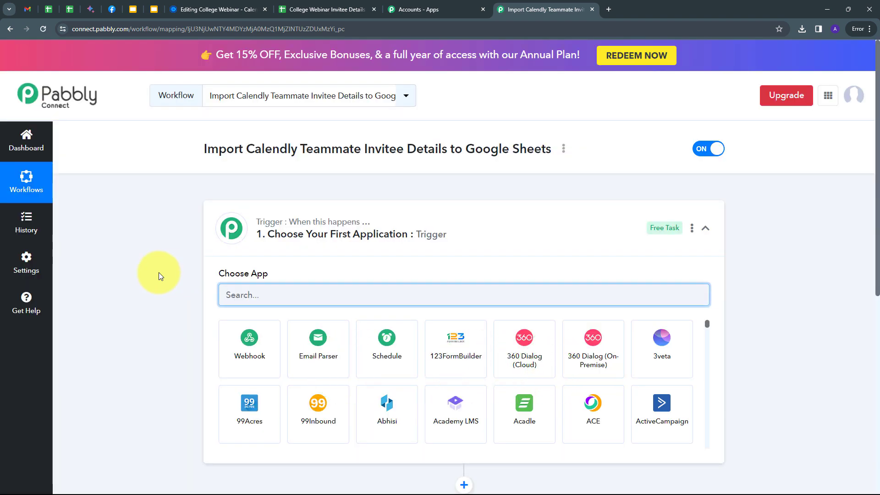
- Search 'cal' and set the trigger to Calendly with the Invitee Created (Organization) event
scroll(180, 260, down, 2)
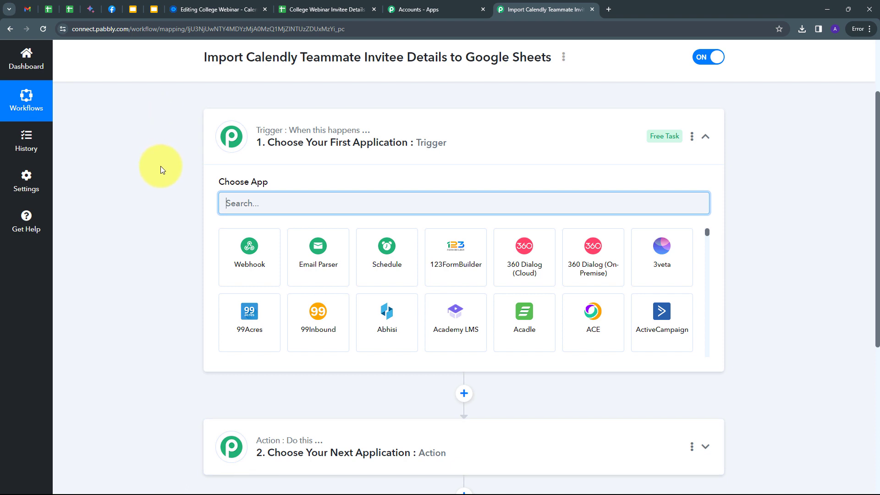
mouse_move(275, 442)
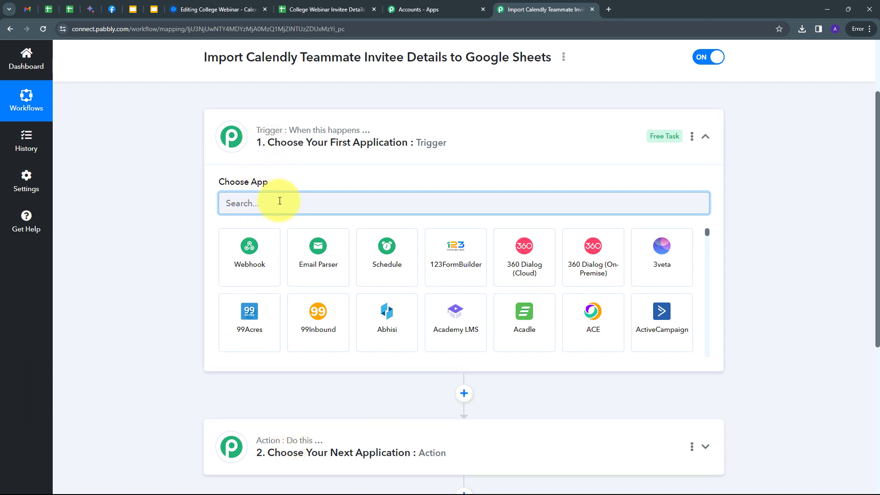
text(cal)
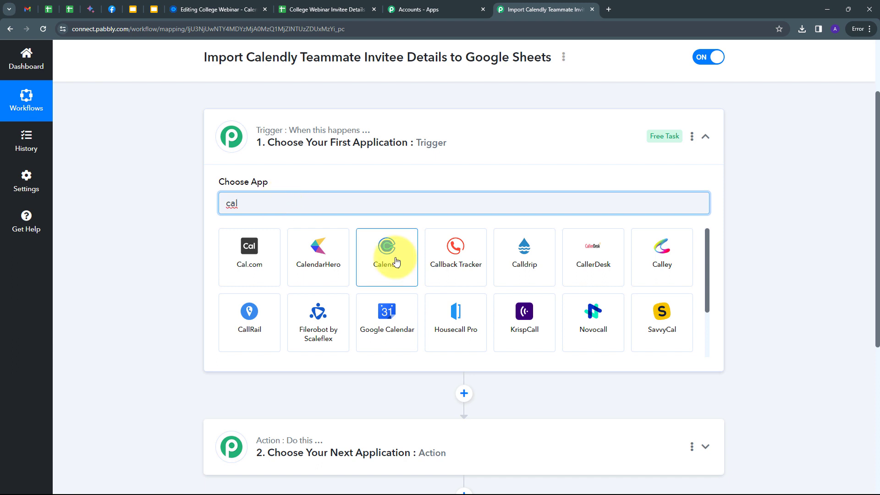
click(396, 262)
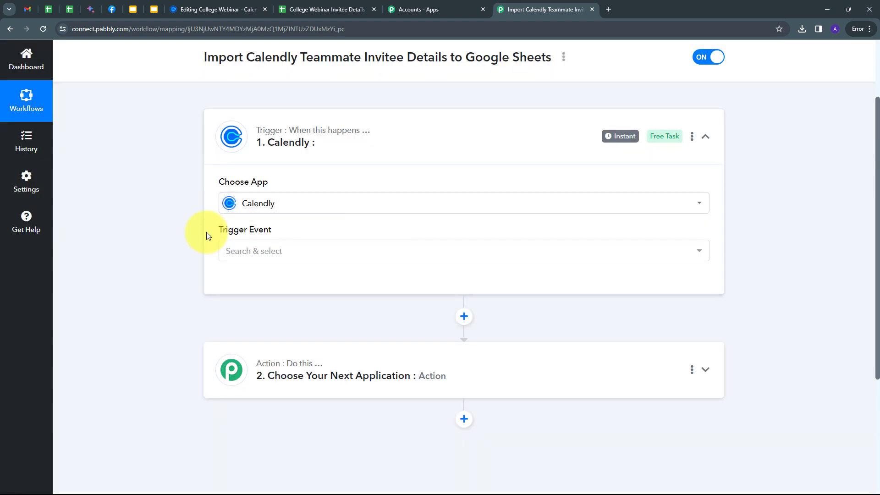
click(398, 250)
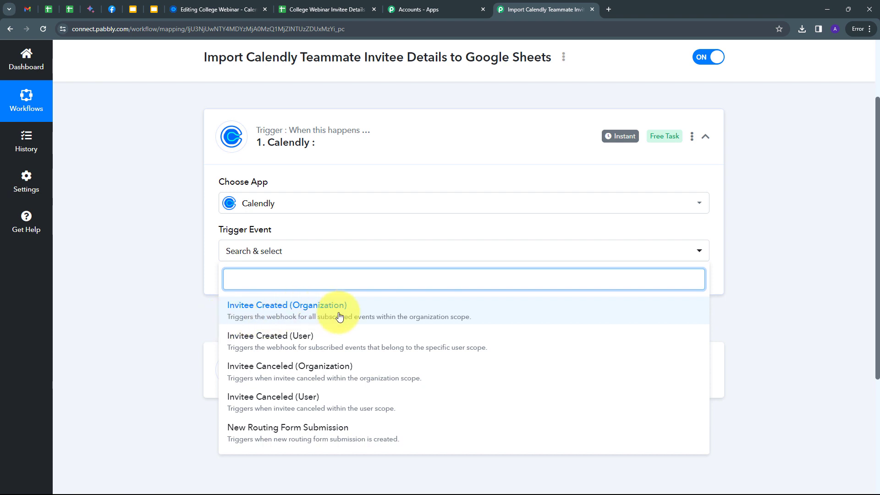
click(304, 306)
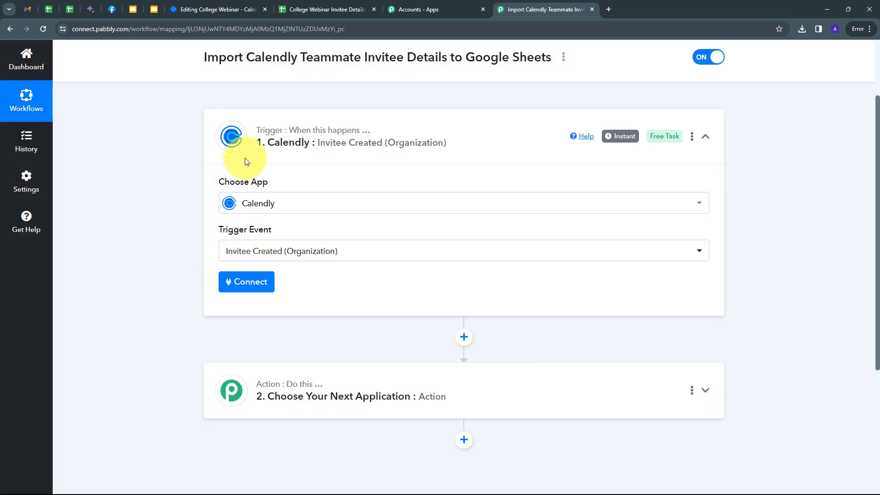
- Add and authorize a new Calendly connection, Calendly #4, for the trigger
click(248, 285)
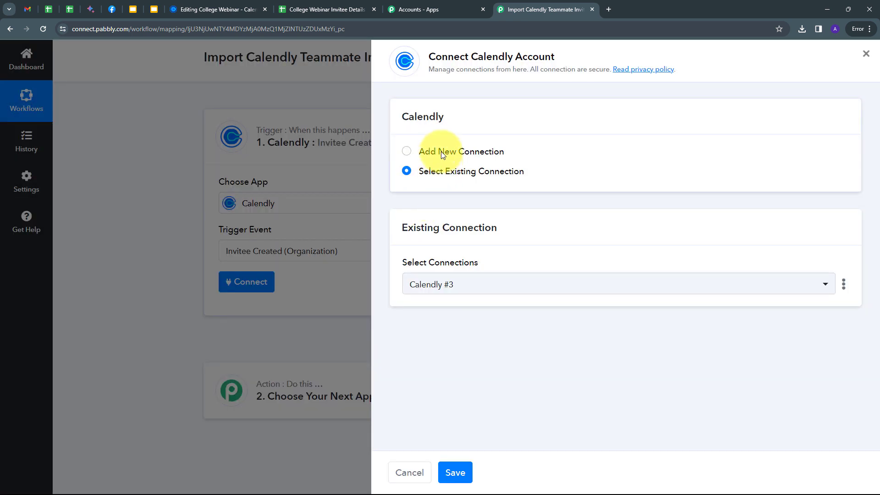
click(441, 151)
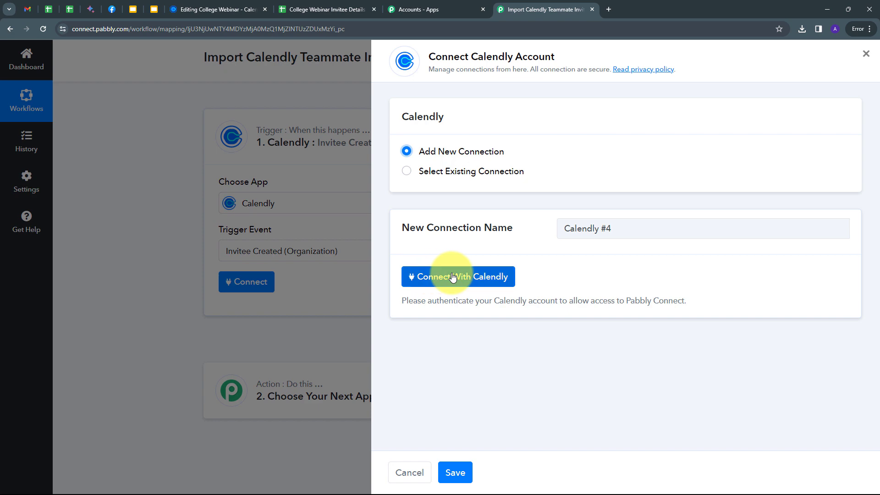
click(453, 277)
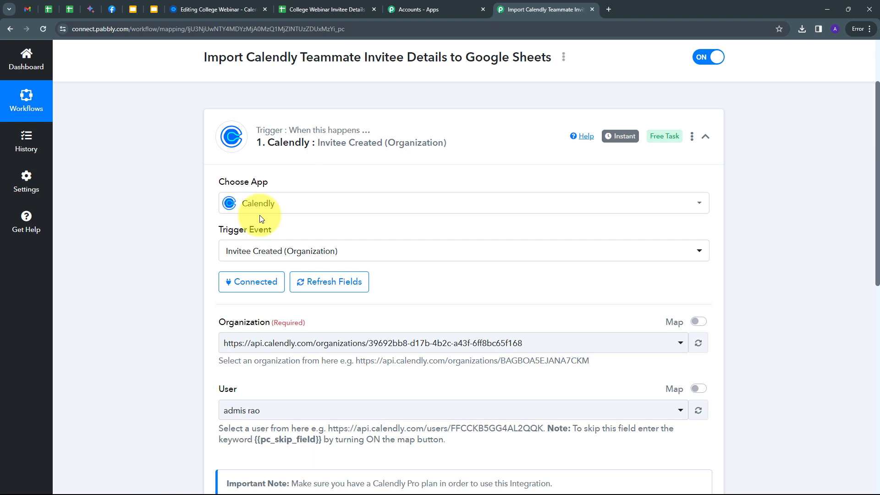
- Keep the existing organization, switch User to mapped input, and clear its user URL
scroll(260, 215, down, 2)
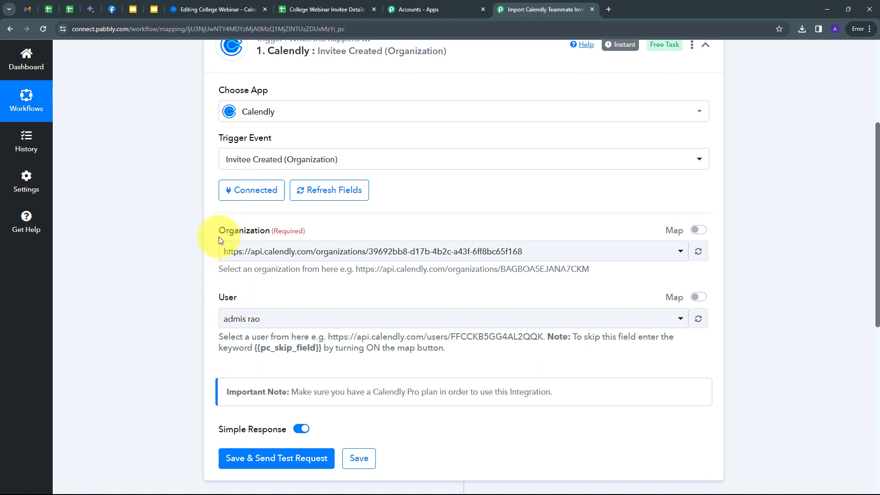
click(577, 252)
click(576, 252)
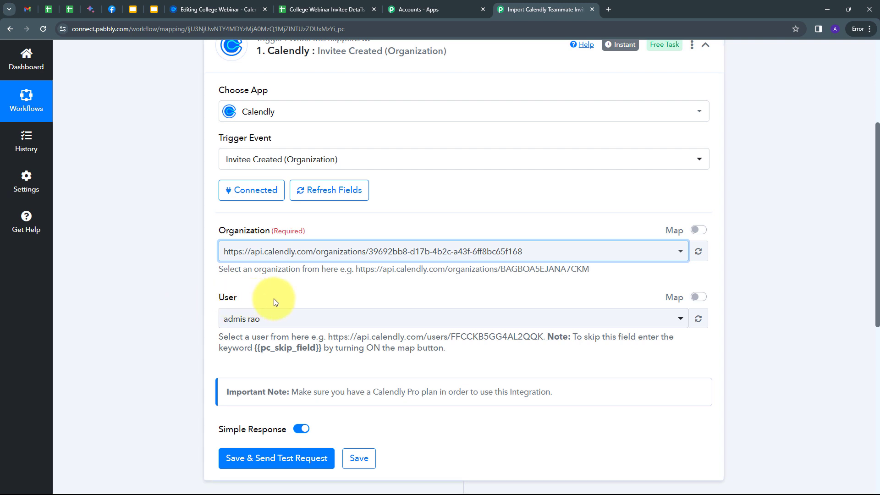
click(300, 319)
click(301, 320)
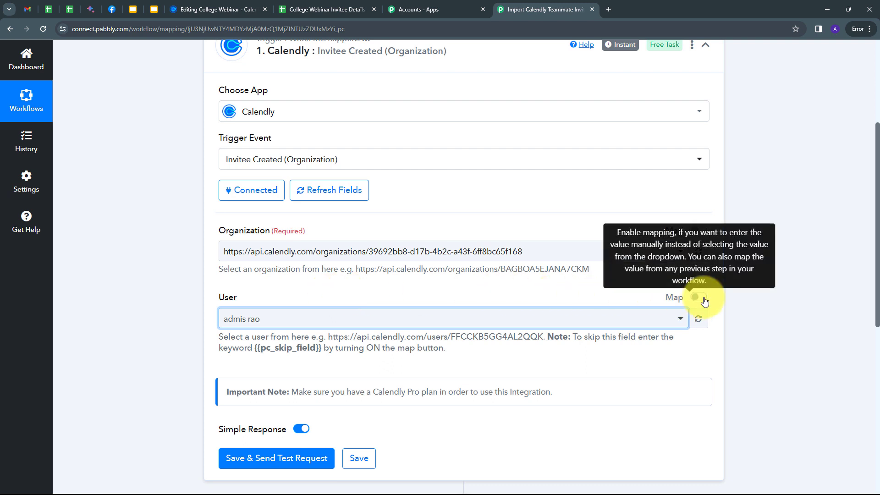
click(704, 300)
drag(524, 319, 206, 321)
key(BackSpace)
click(304, 299)
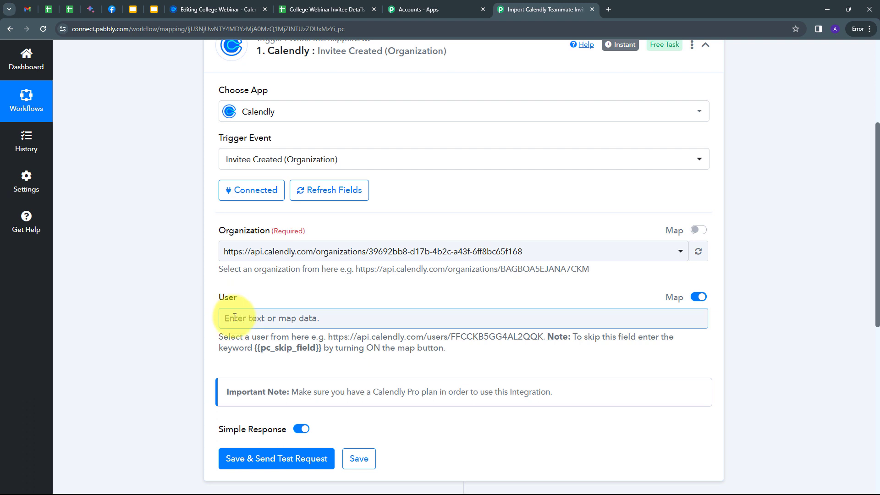
- Fill User with {{pc_skip_field}} and save the trigger to await a test request
click(268, 348)
key(ctrl+c)
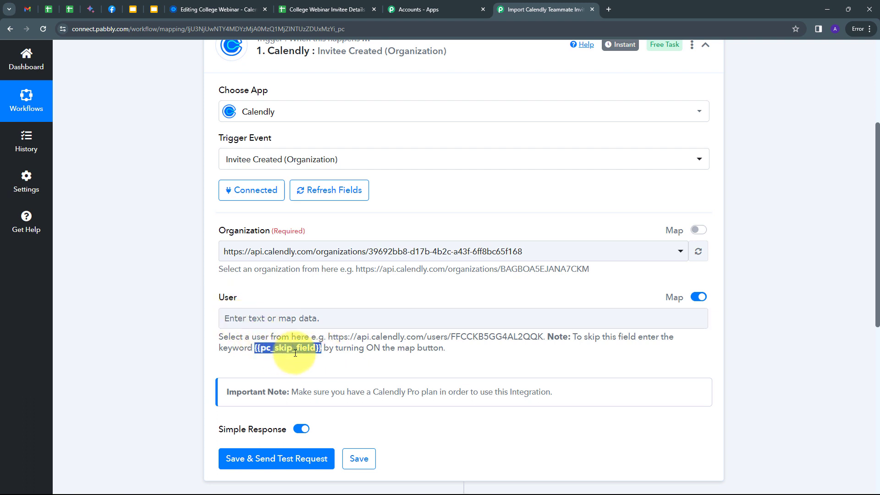
click(311, 316)
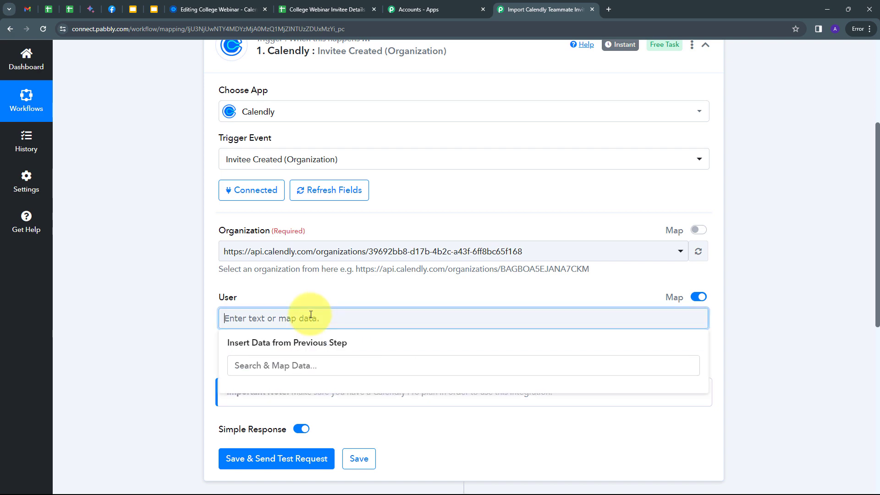
key(ctrl+v)
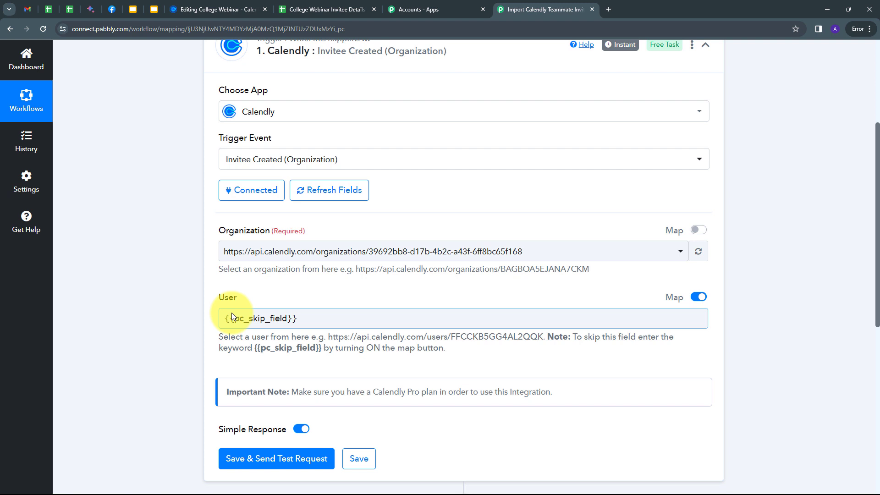
scroll(381, 280, down, 1)
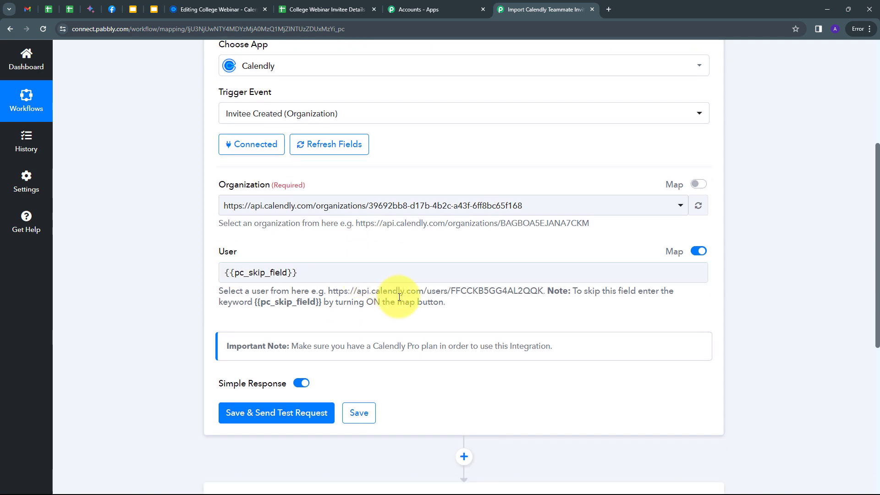
click(264, 415)
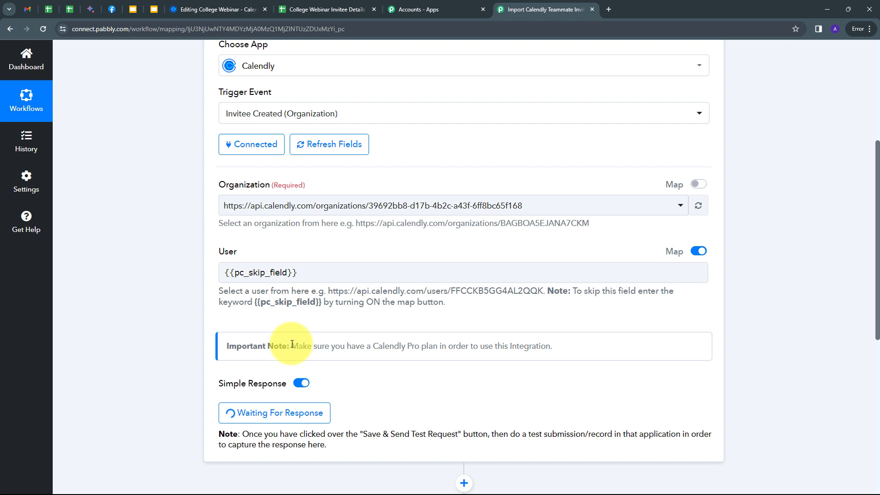
- Open the College Webinar live booking page and pick 12:00pm on February 9, 2024
click(233, 10)
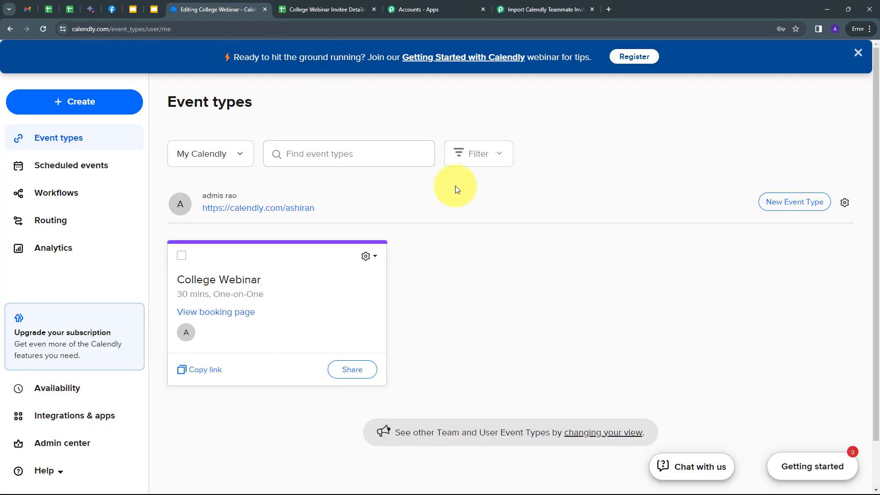
click(234, 284)
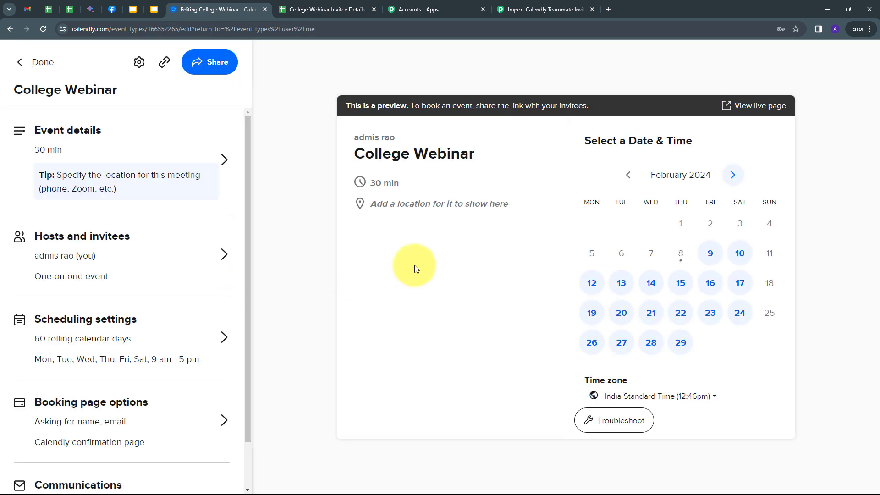
click(741, 118)
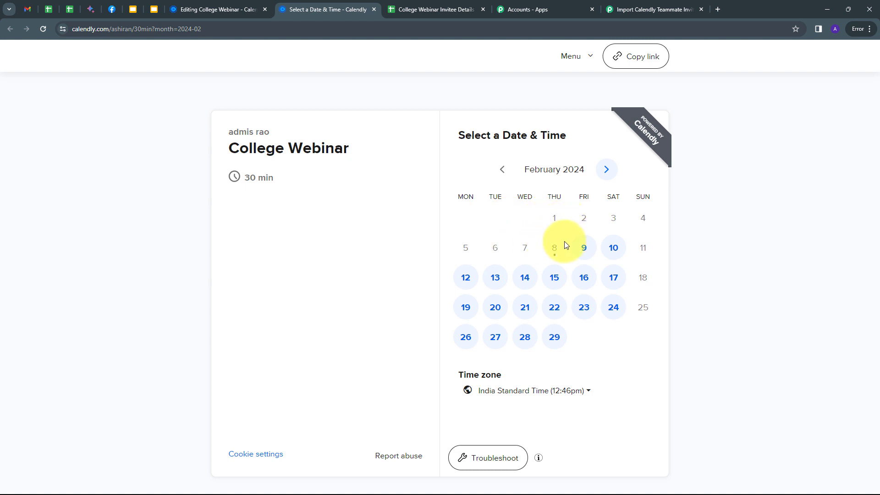
click(580, 248)
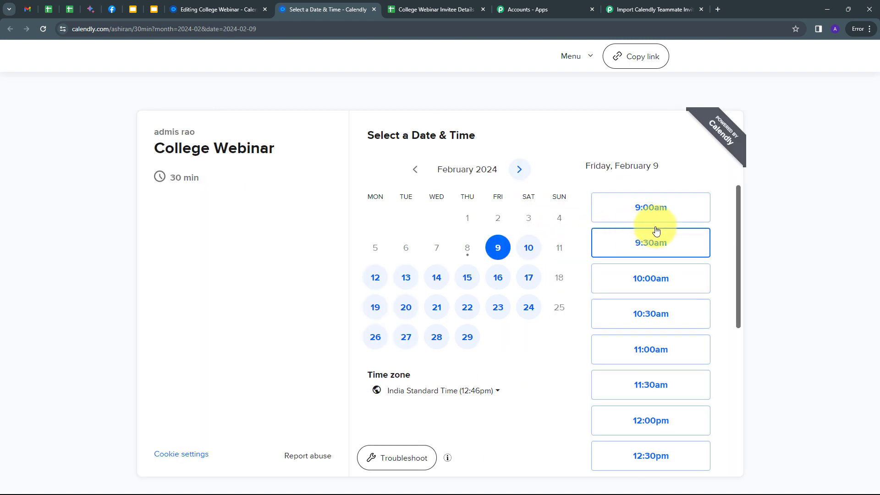
scroll(661, 275, down, 2)
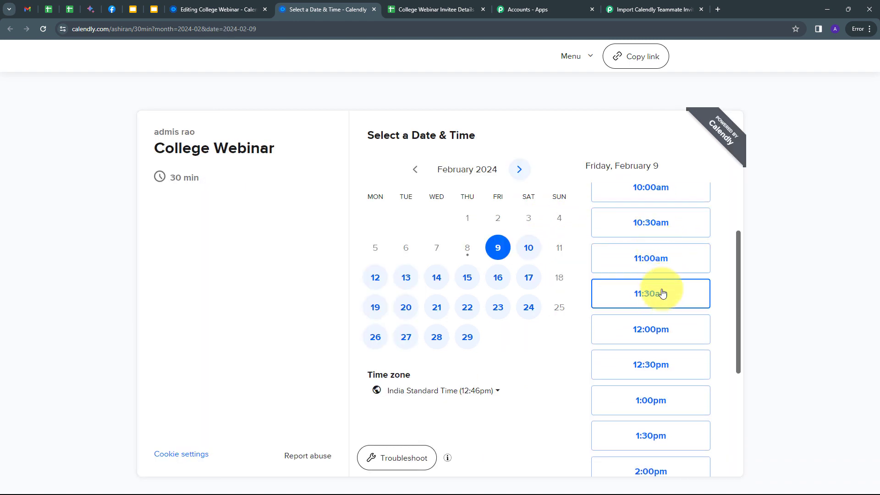
click(649, 331)
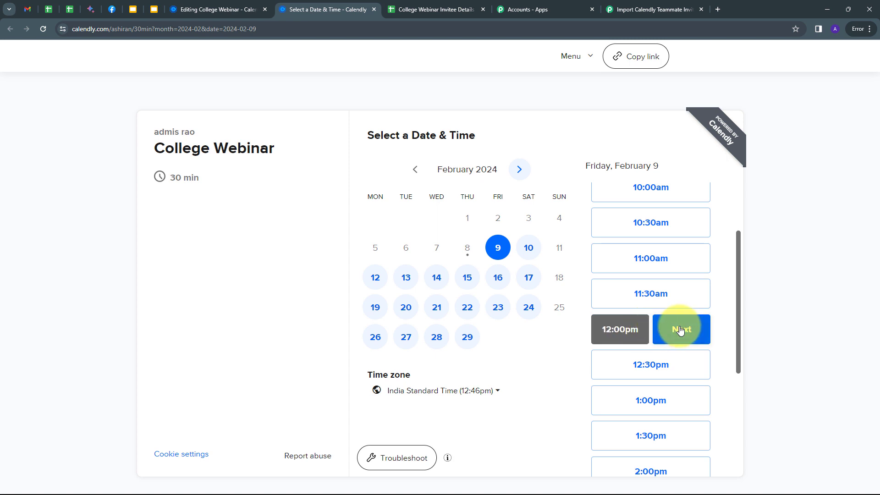
click(680, 331)
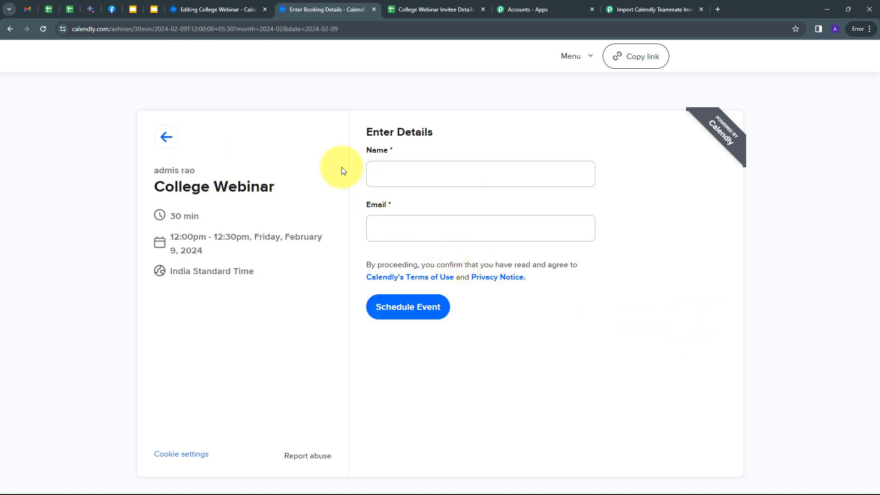
- Enter the demo invitee's name and email and schedule the booking
click(384, 174)
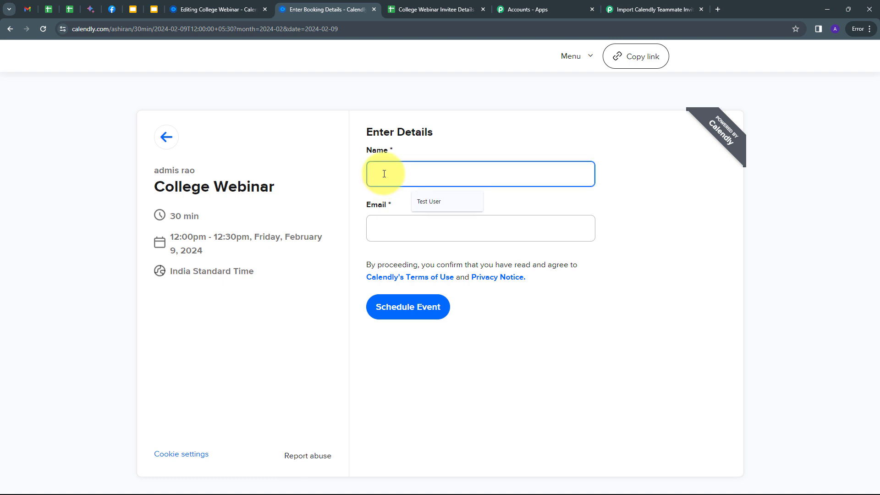
text(Demo User)
key(Tab)
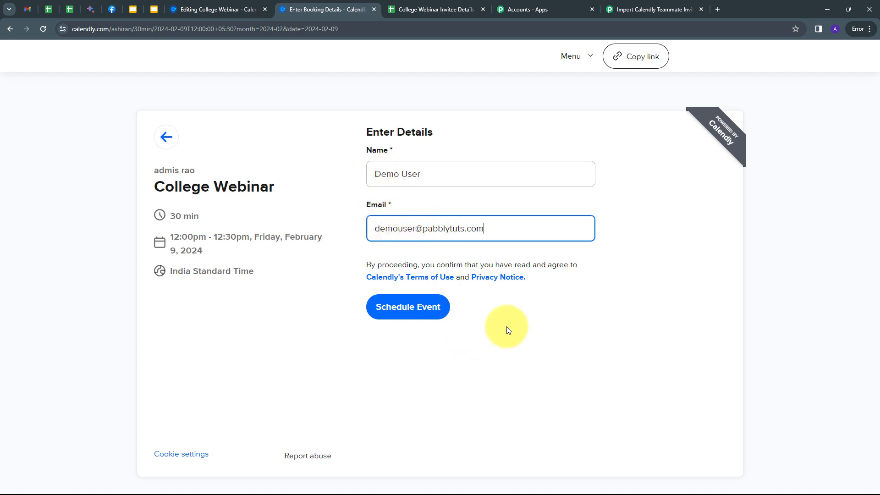
click(412, 309)
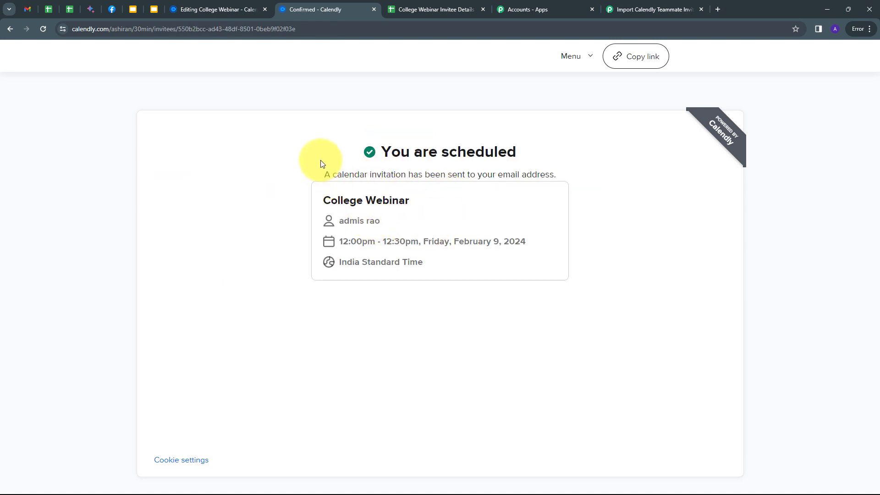
- Review the captured response, highlighting the invitee email, name and 2024-02-09T06:30:00.000000Z start time
click(621, 10)
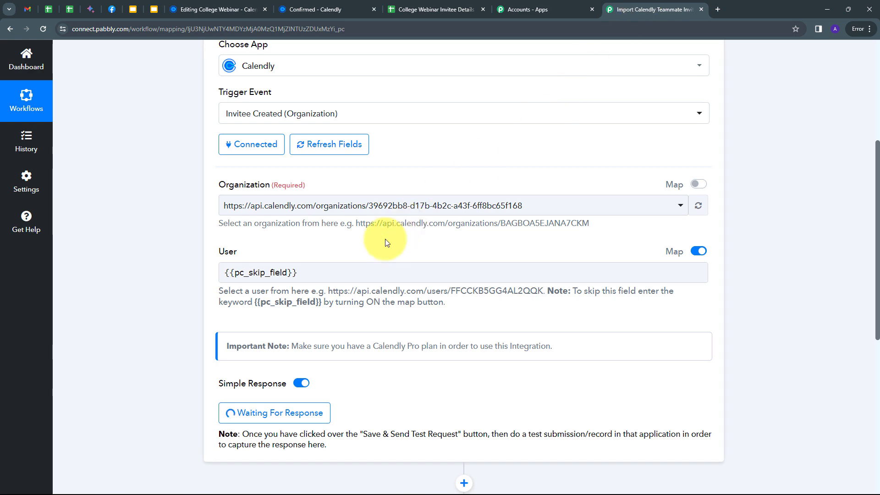
scroll(378, 243, down, 5)
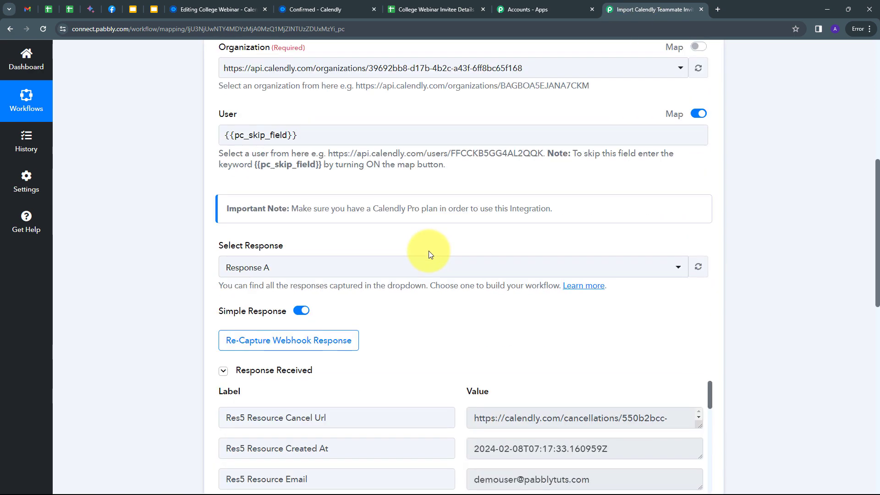
scroll(571, 250, down, 3)
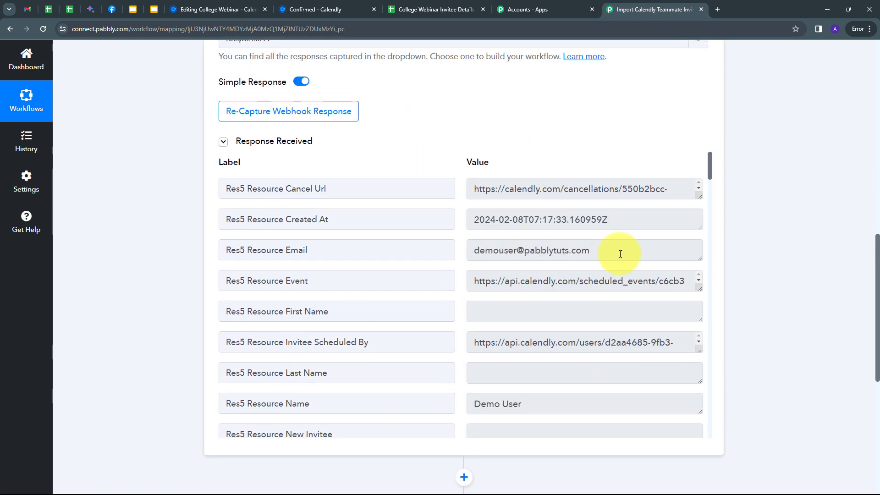
drag(611, 251, 462, 257)
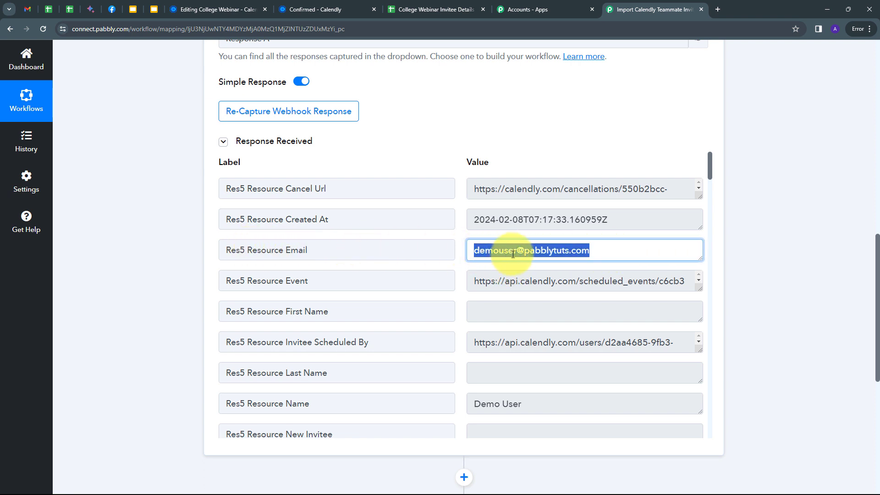
scroll(576, 249, down, 1)
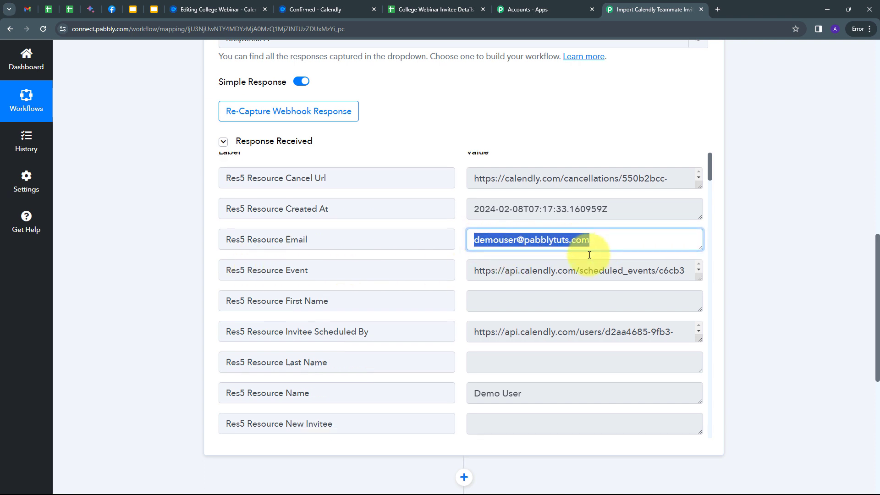
drag(534, 355, 465, 365)
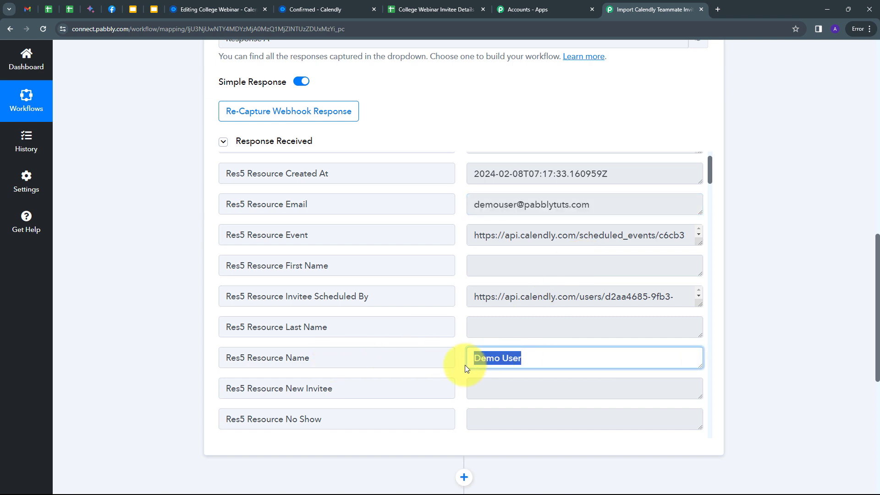
scroll(513, 280, down, 10)
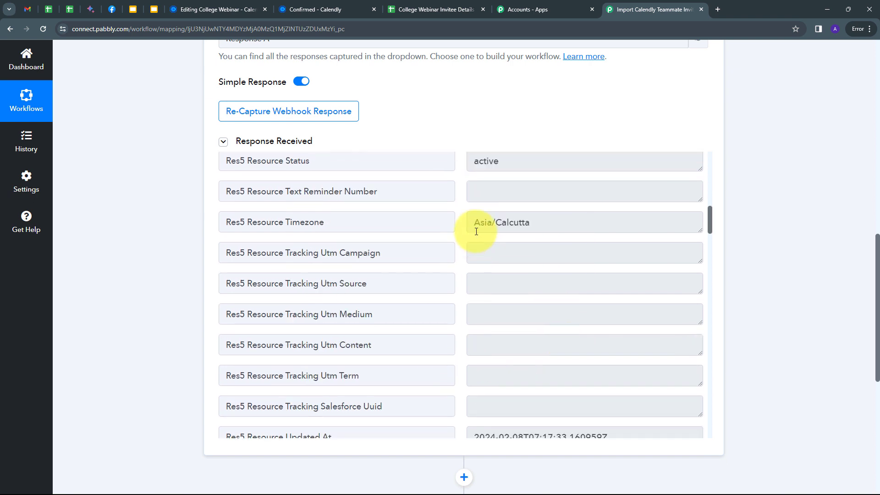
drag(474, 224, 585, 222)
scroll(523, 250, down, 6)
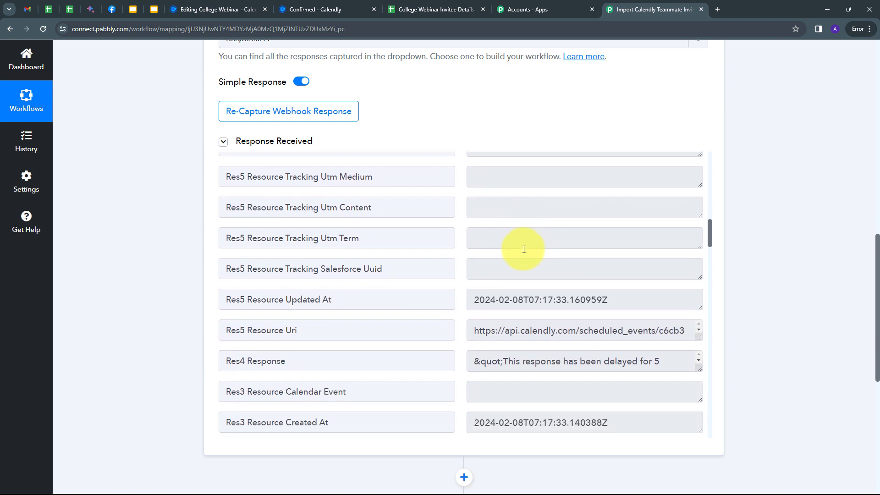
drag(473, 240, 674, 240)
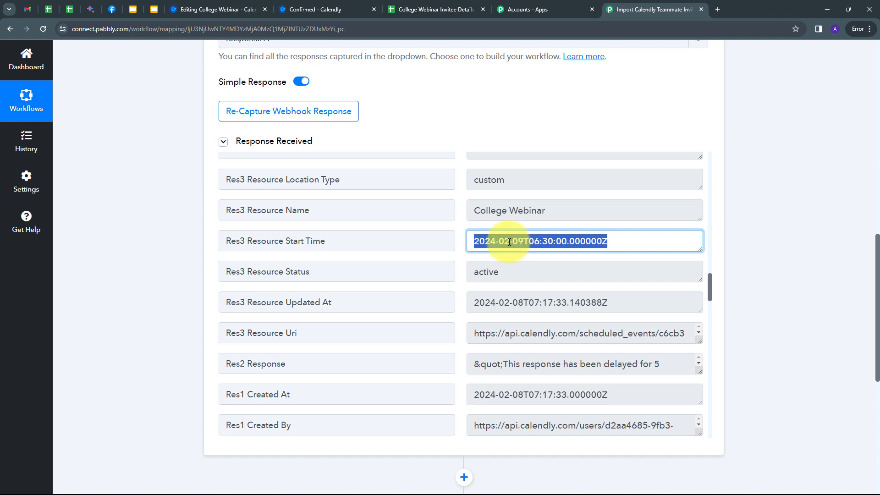
click(559, 240)
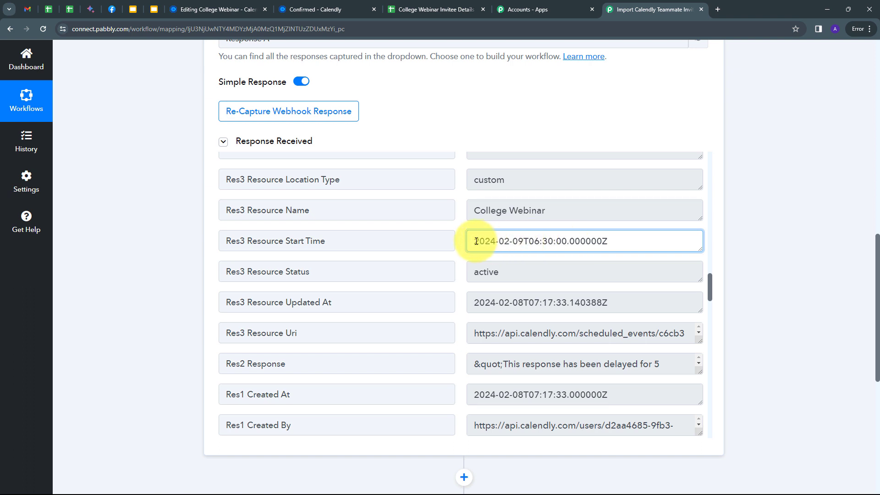
drag(477, 241, 622, 243)
scroll(821, 350, down, 3)
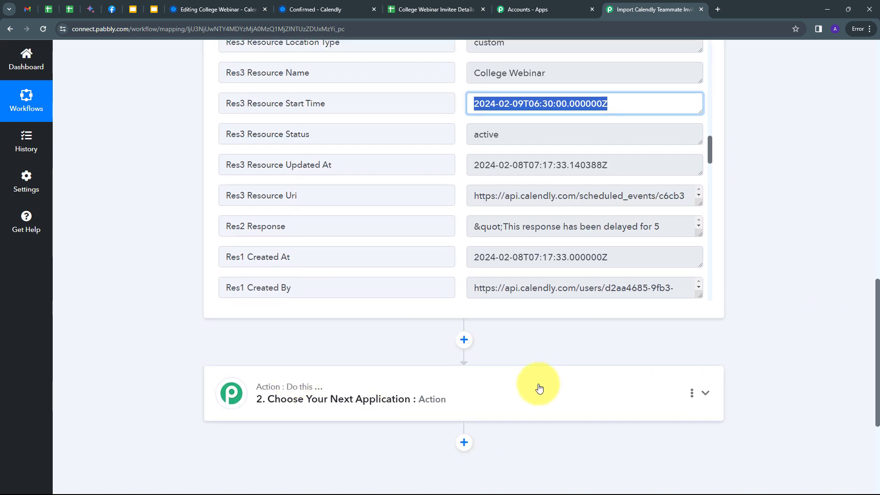
- Search 'dat' and add Date/Time Formatter (Pabbly) with the Format Time Zone Only event
click(539, 388)
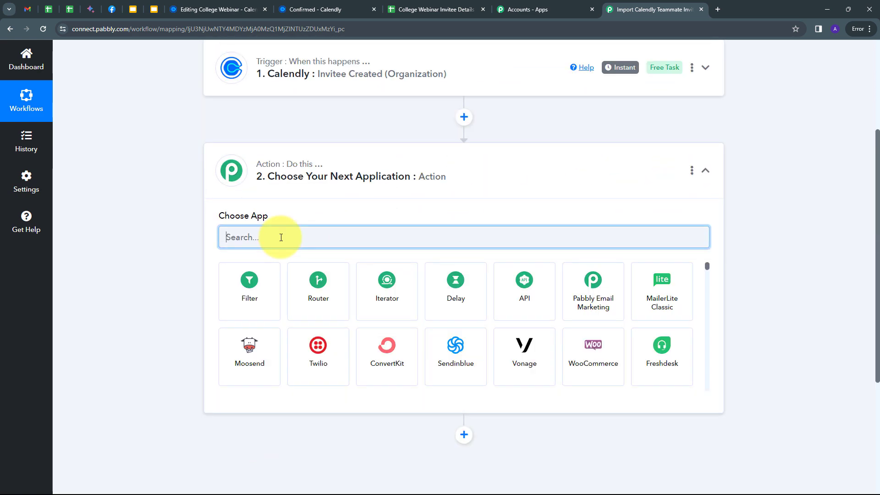
text(dat)
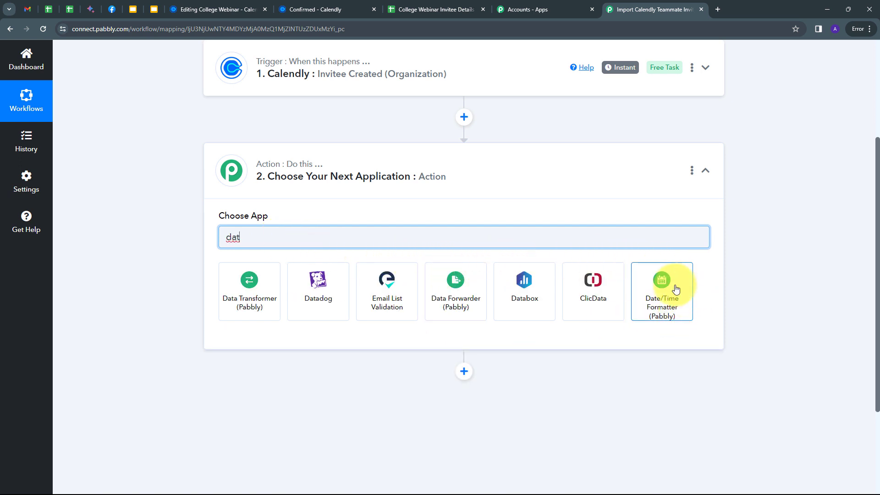
click(662, 288)
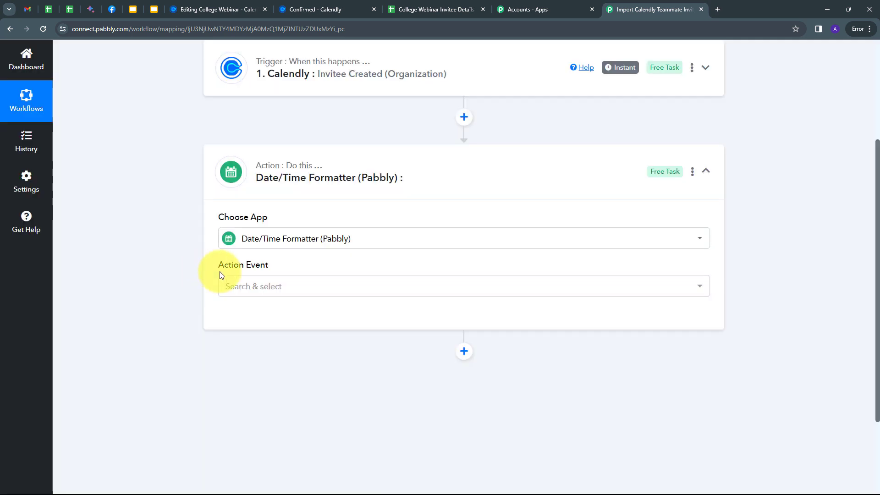
click(410, 284)
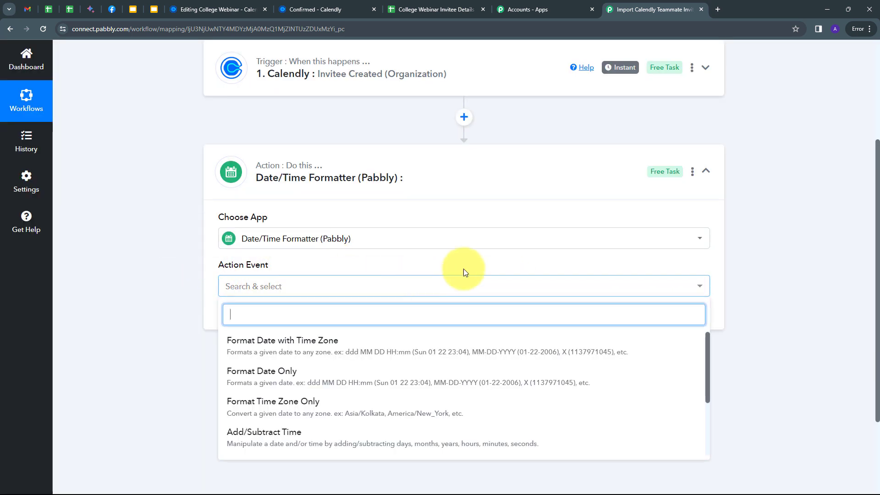
click(300, 405)
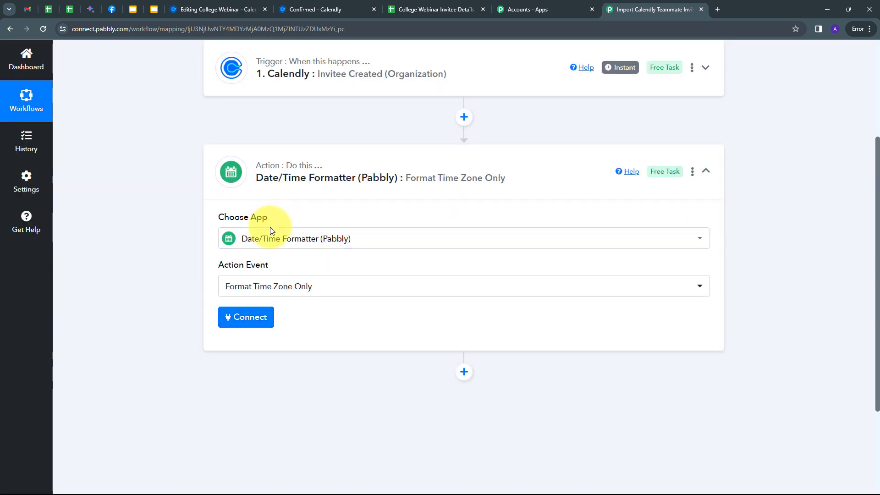
- Map the Calendly Scheduled Event Start Time into the formatter's Date field
click(245, 322)
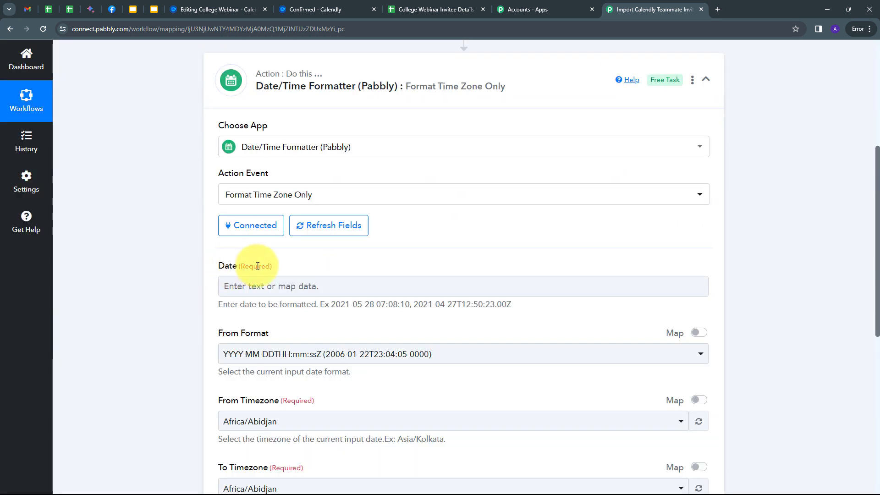
click(264, 285)
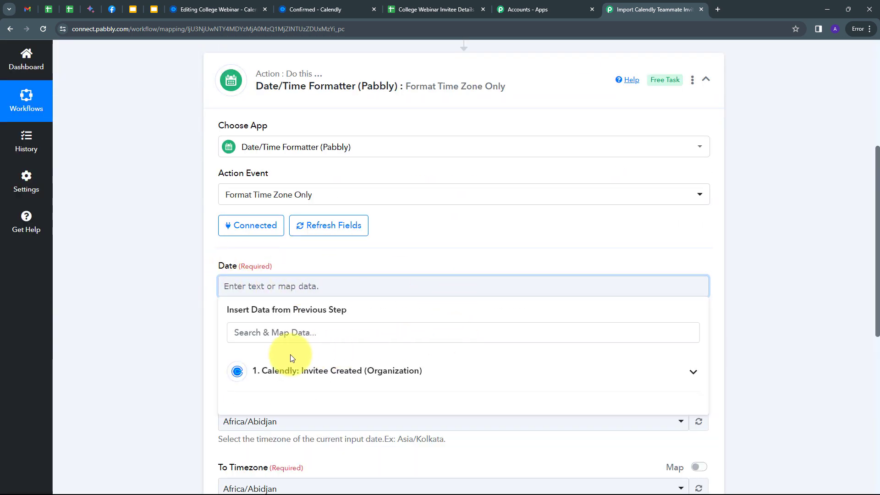
click(327, 368)
click(299, 331)
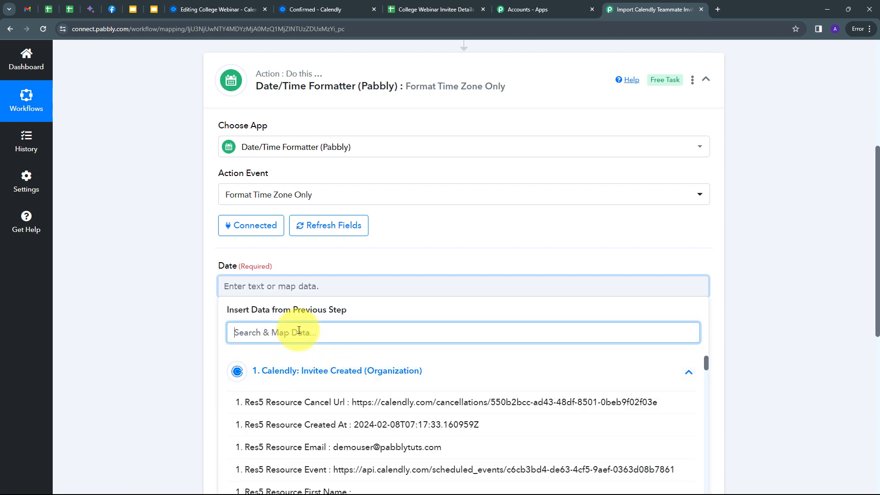
text(sta)
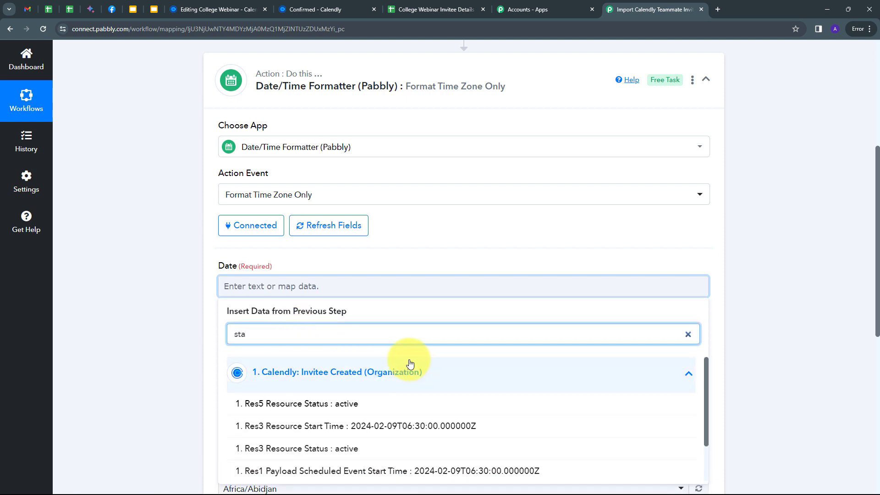
scroll(286, 428, down, 2)
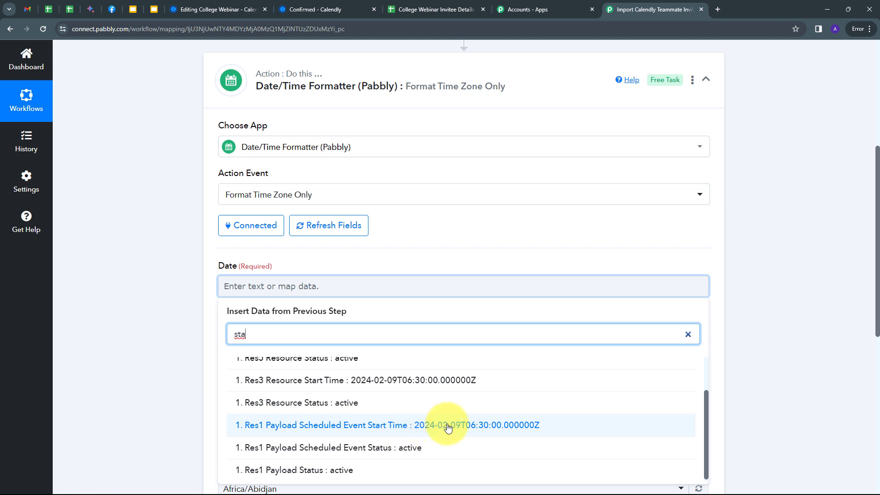
click(420, 425)
scroll(205, 318, down, 2)
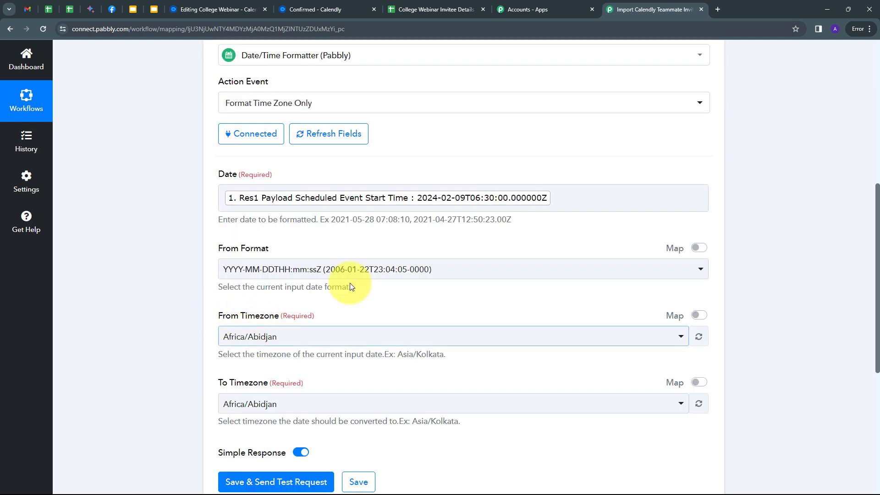
- Convert the time from Etc/UTC to Asia/Kolkata and test it, getting 2024-02-09T12:00:00+05:30
click(257, 335)
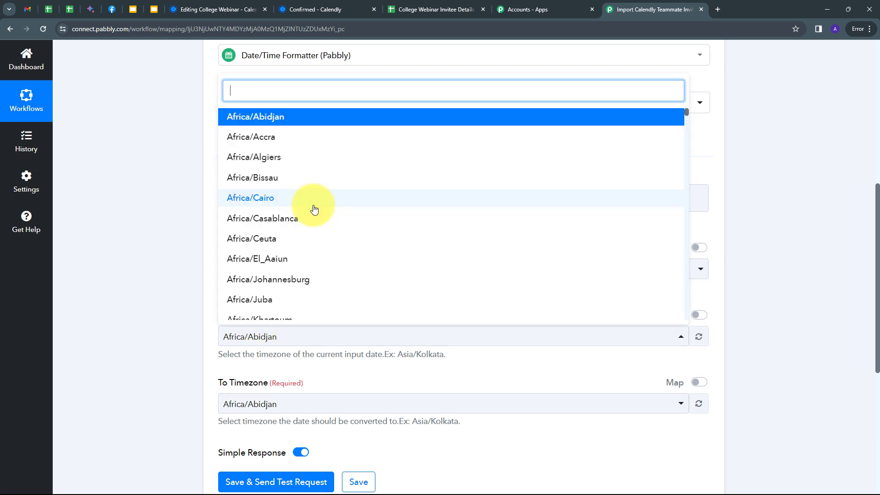
text(ut)
click(321, 289)
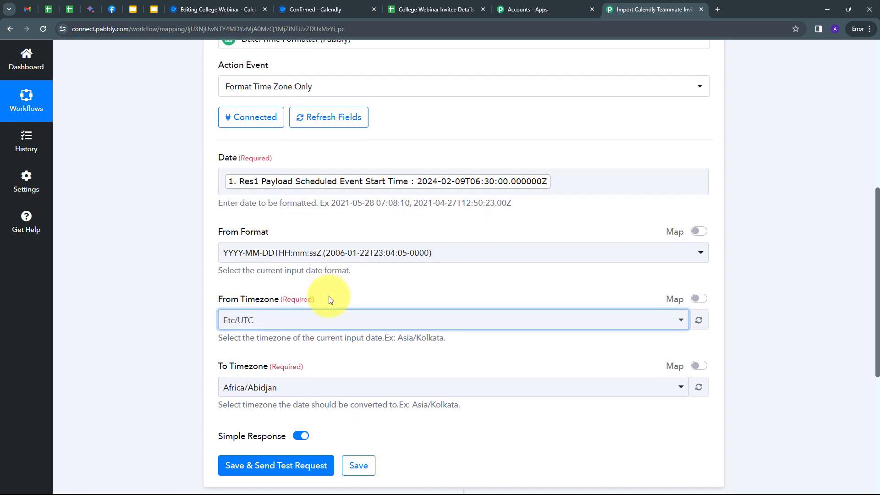
scroll(275, 298, down, 2)
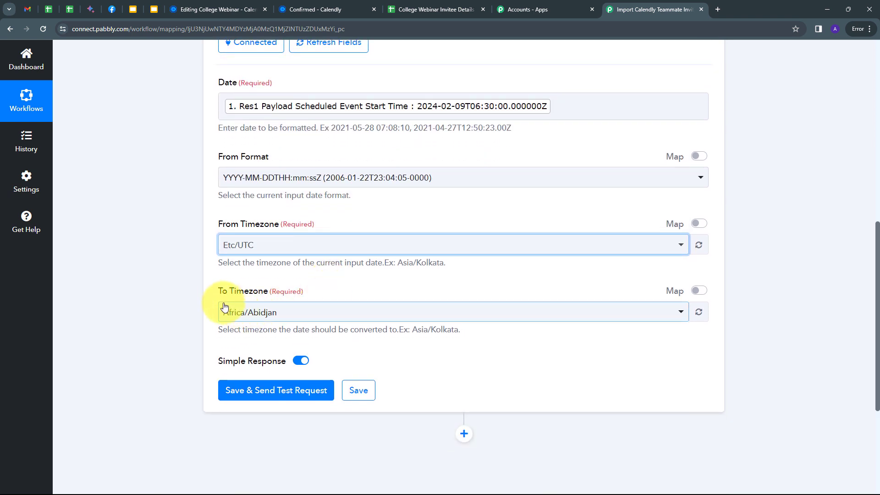
click(297, 314)
text(kol)
key(Return)
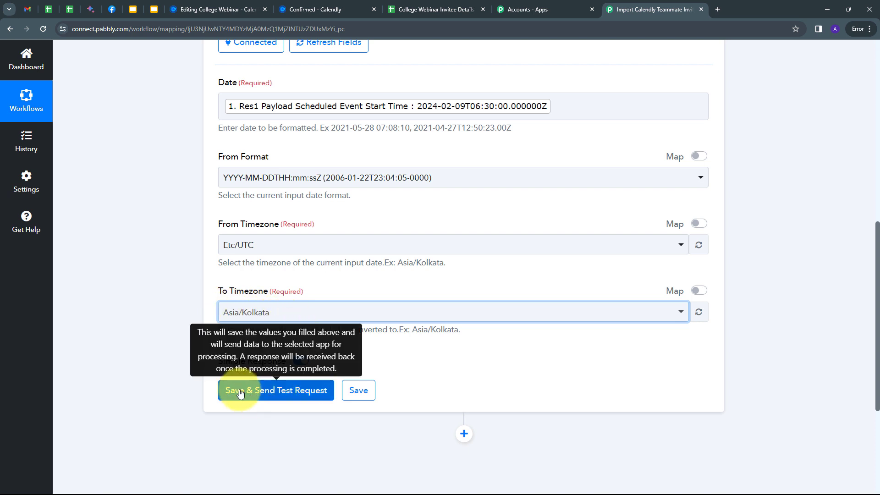
click(266, 391)
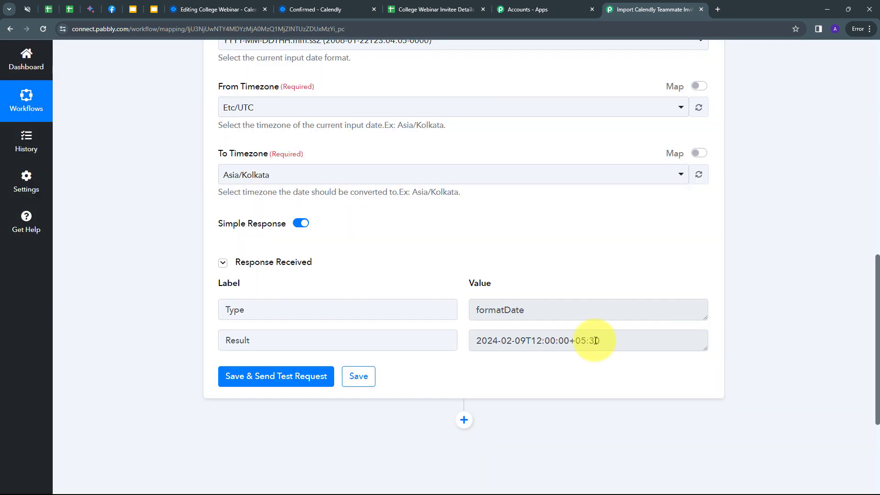
drag(474, 345, 619, 339)
click(498, 343)
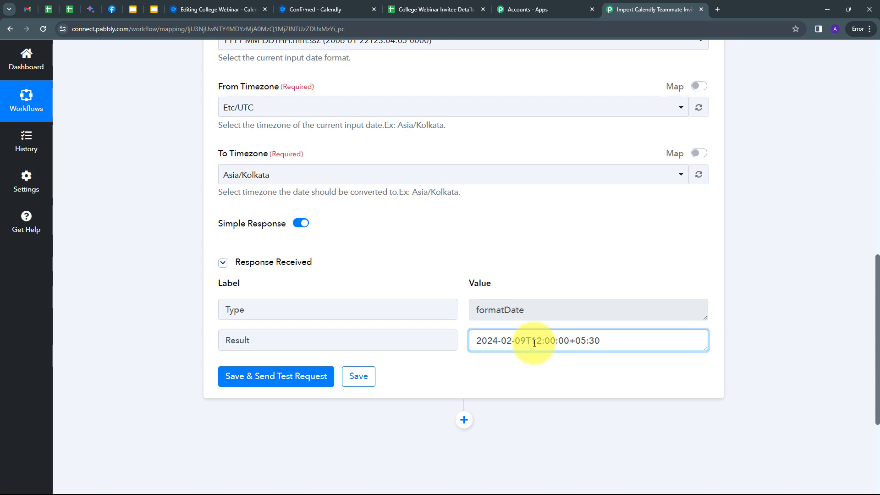
scroll(573, 229, up, 10)
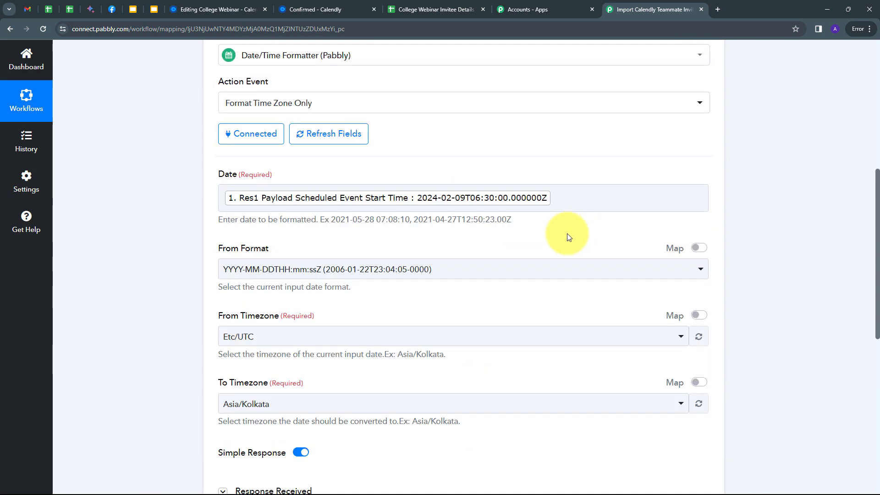
scroll(564, 245, down, 9)
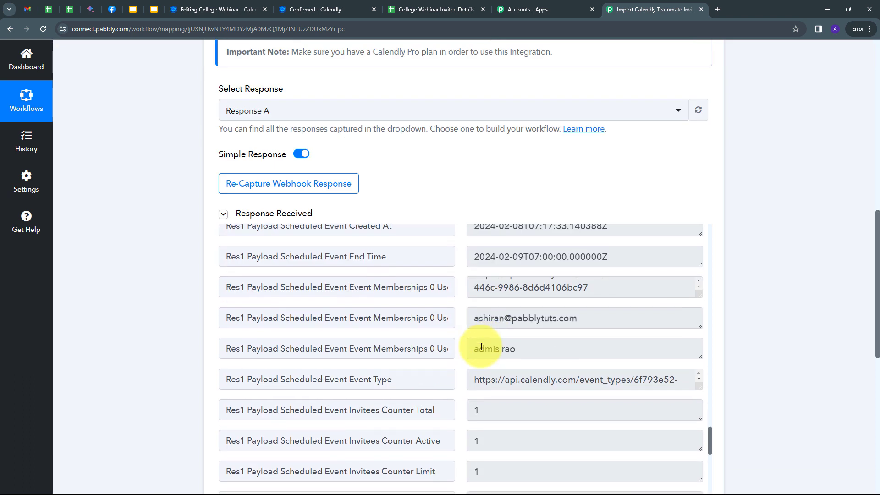
click(480, 319)
drag(479, 320, 623, 320)
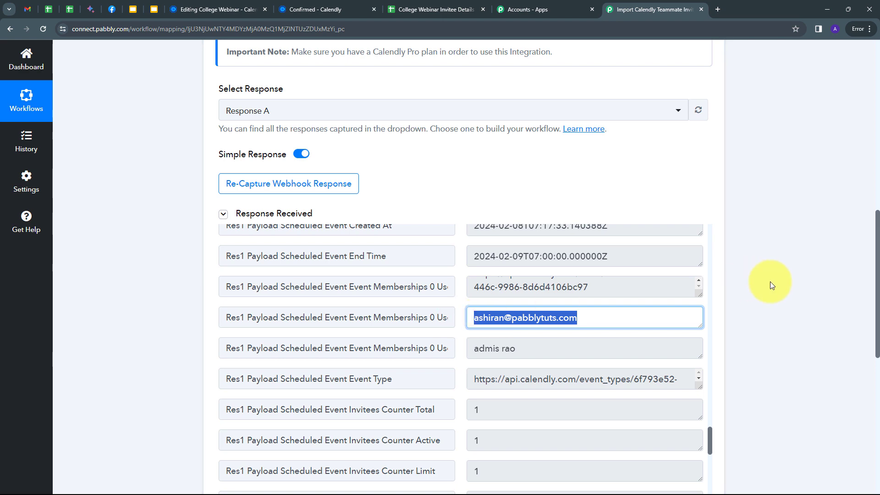
scroll(770, 282, down, 10)
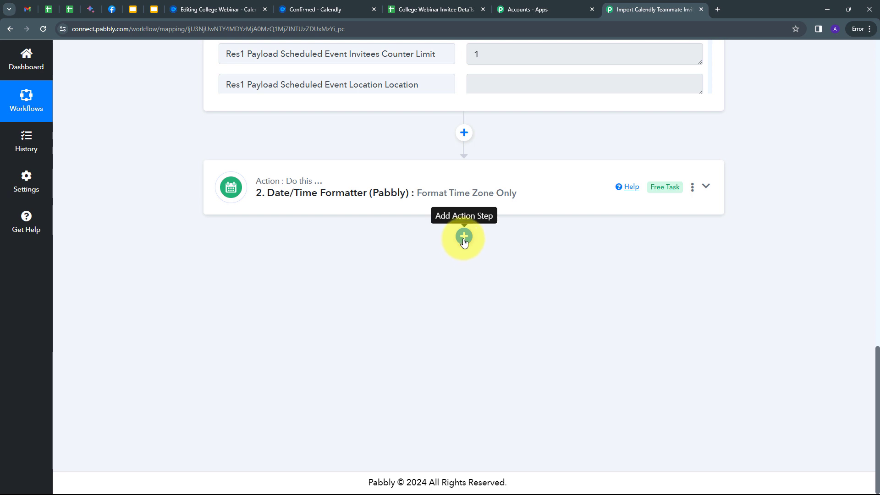
- Add a Router by Pabbly step with the Conditionally Run action event and connect it
click(464, 237)
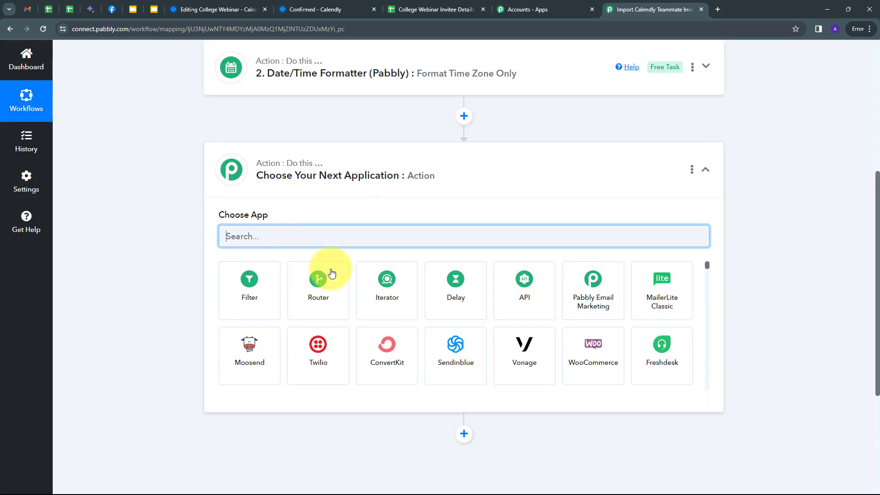
click(320, 291)
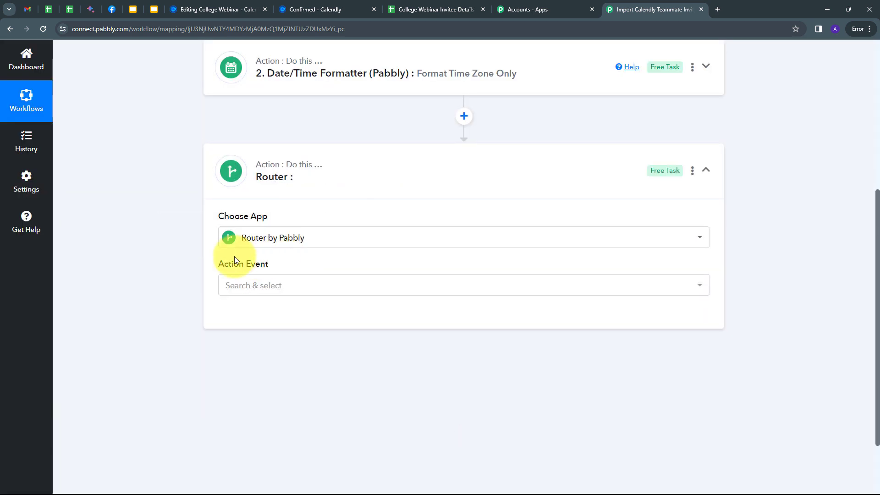
click(396, 285)
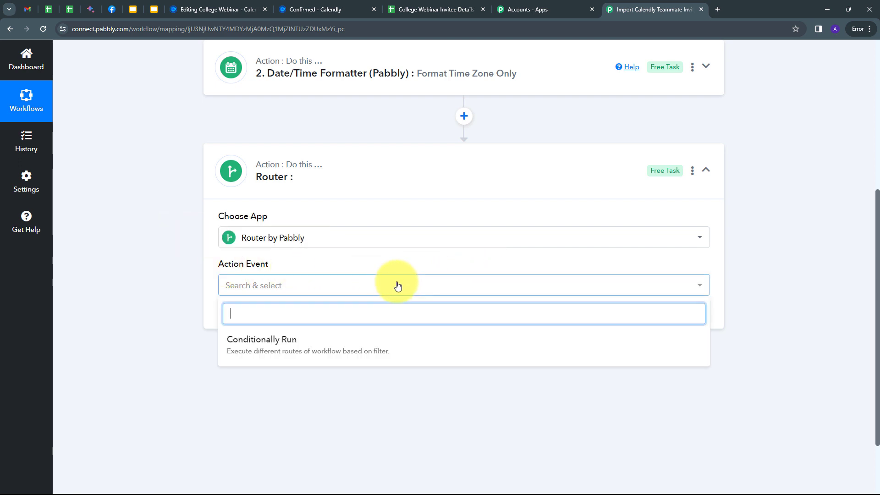
click(270, 344)
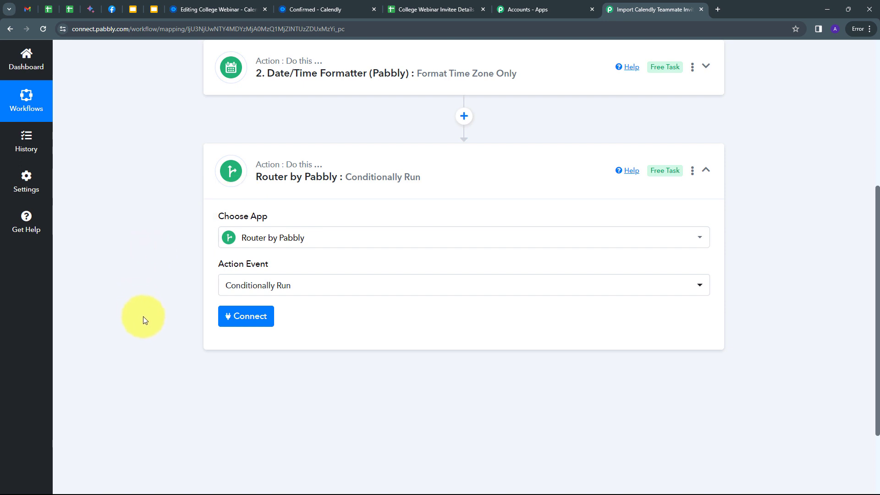
click(249, 320)
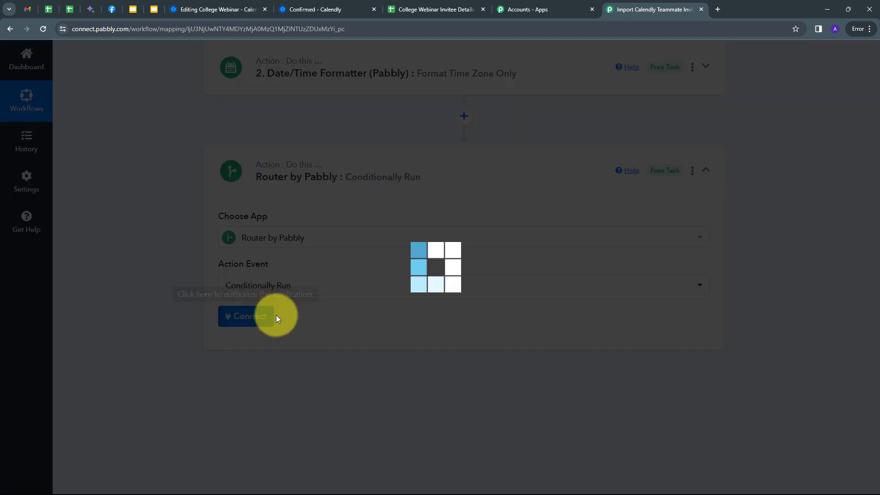
scroll(396, 334, down, 1)
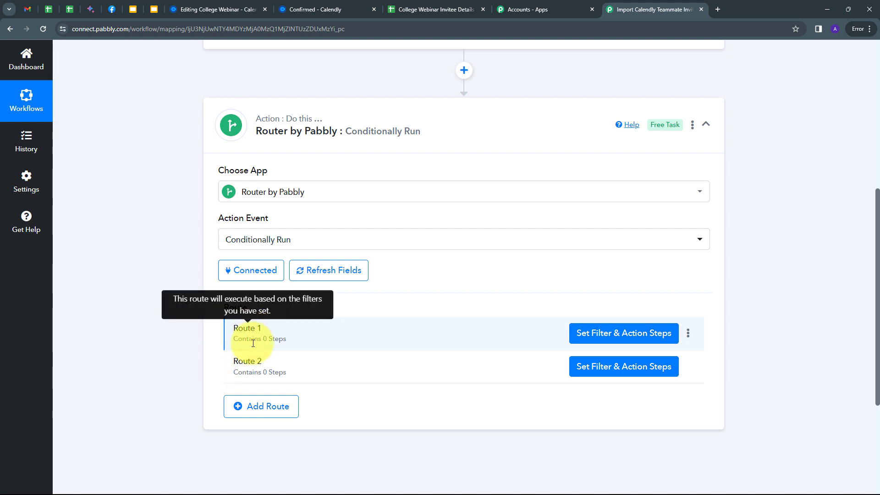
- Rename Route 1 to 'Admin' and Route 2 to 'Member 1'
click(690, 335)
click(627, 354)
text(Admin)
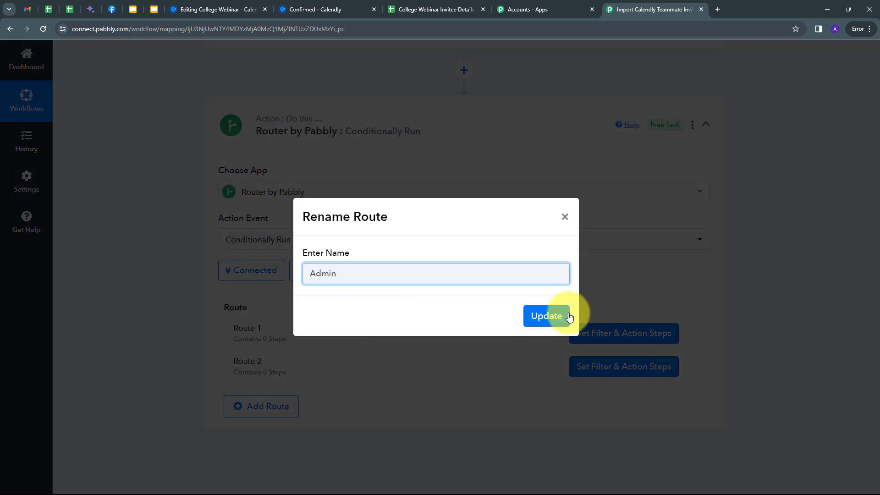
click(552, 320)
click(688, 366)
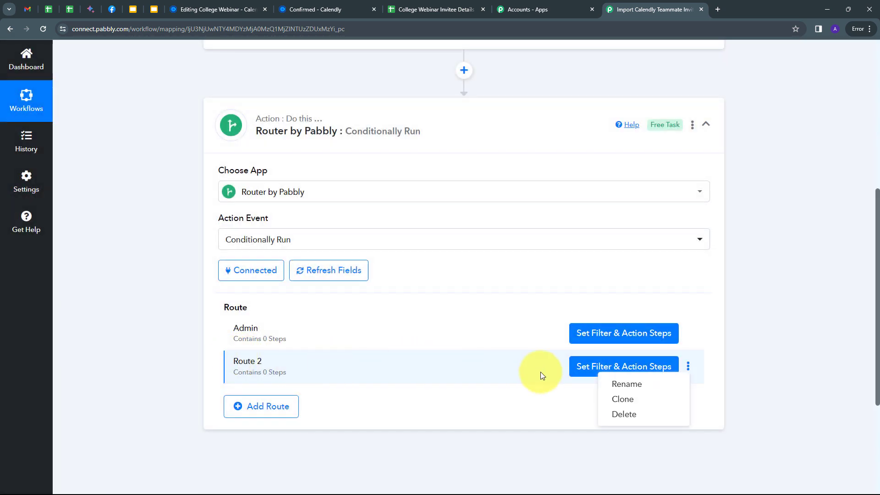
click(628, 385)
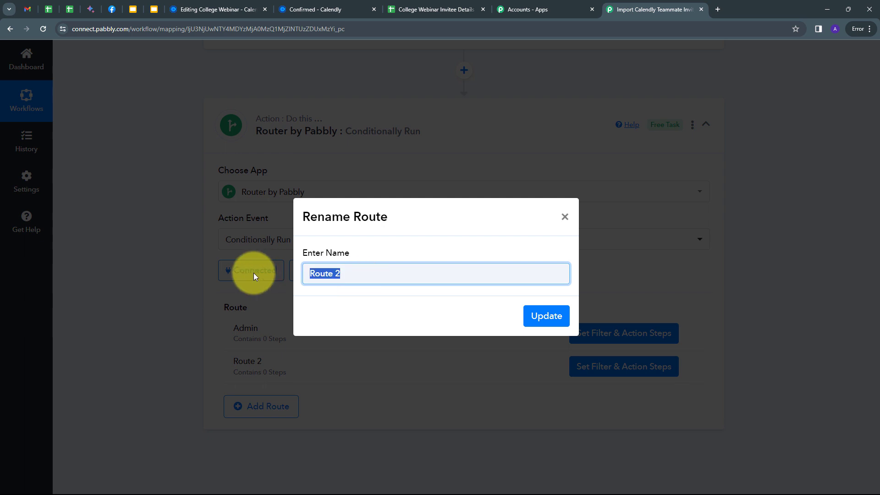
text(Member 1)
click(546, 321)
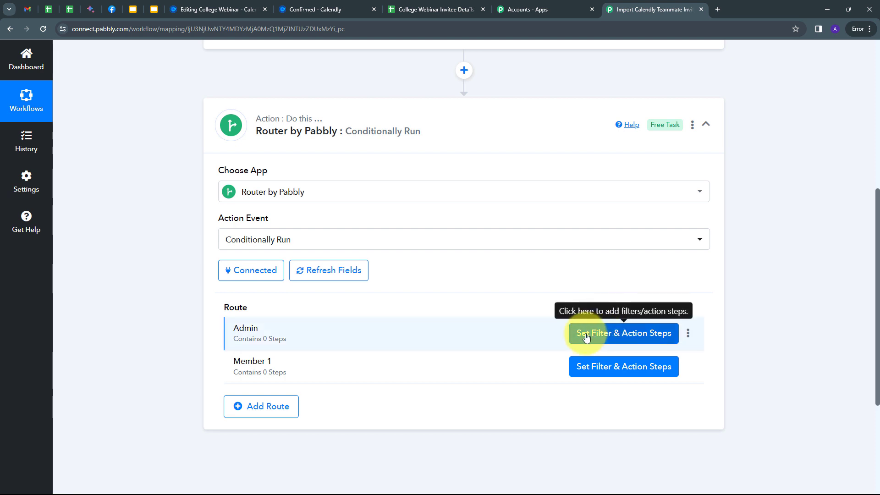
- Filter the Admin route on membership user email equal to the admin's email address
click(607, 337)
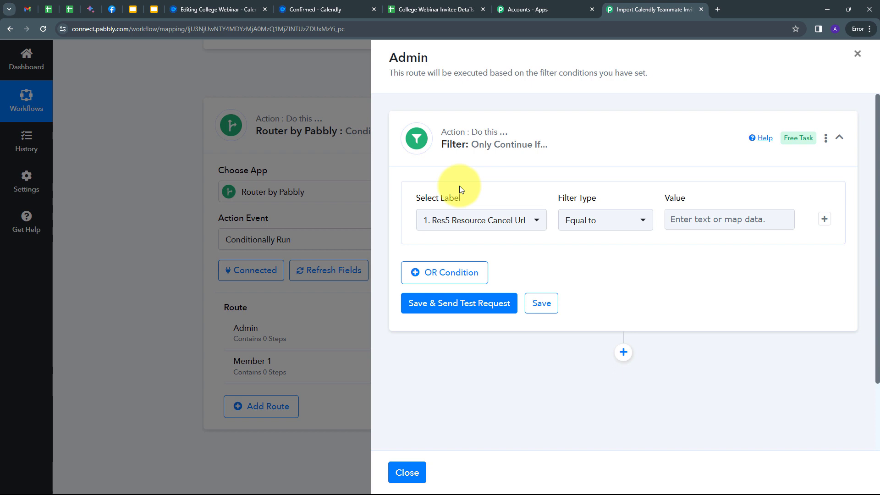
click(531, 223)
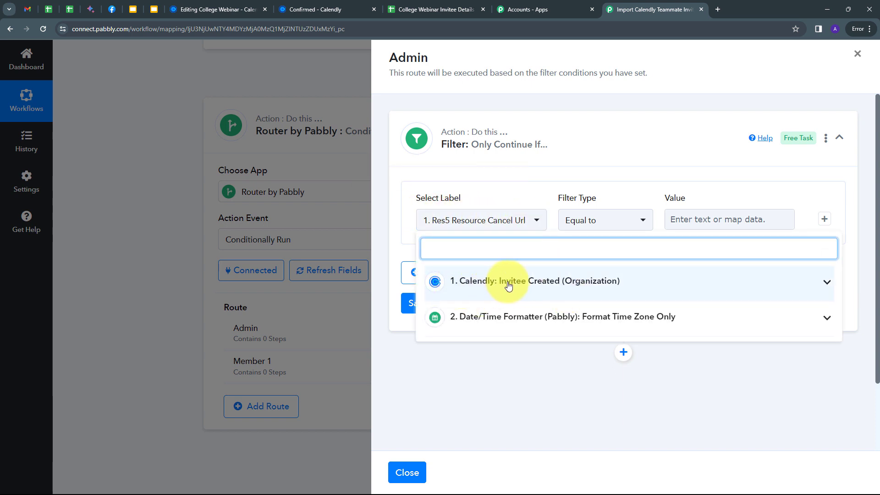
click(654, 288)
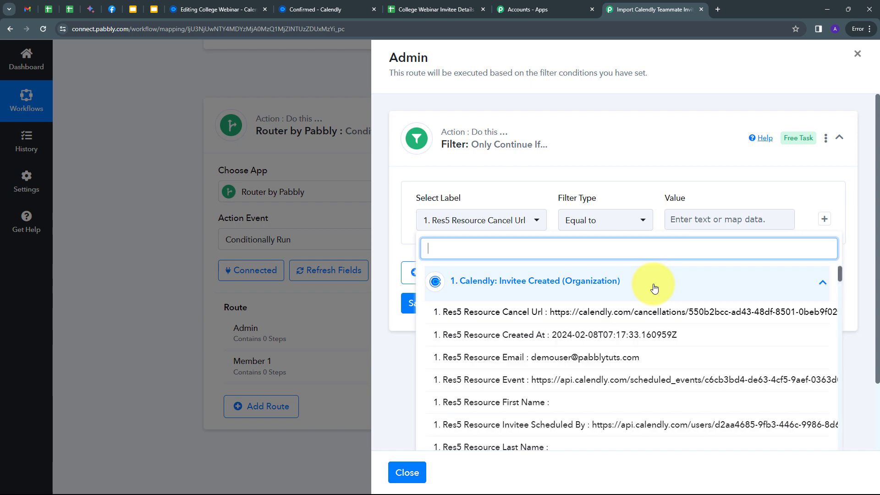
text(mem)
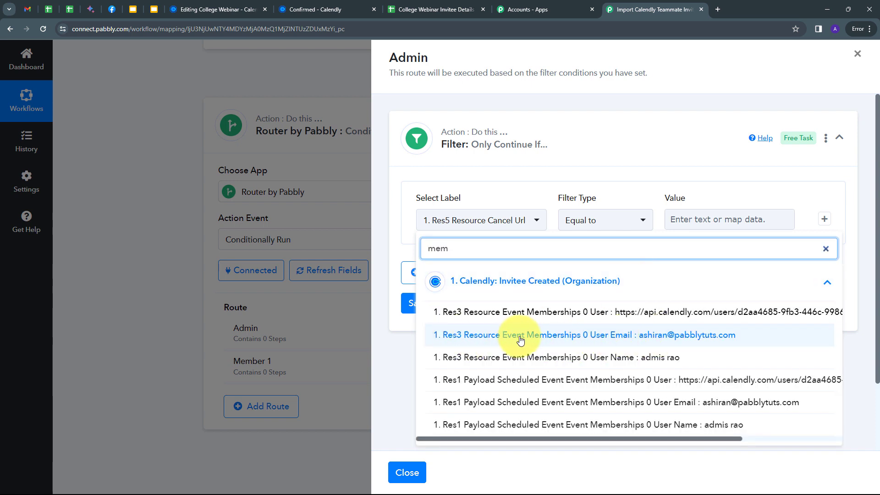
click(618, 339)
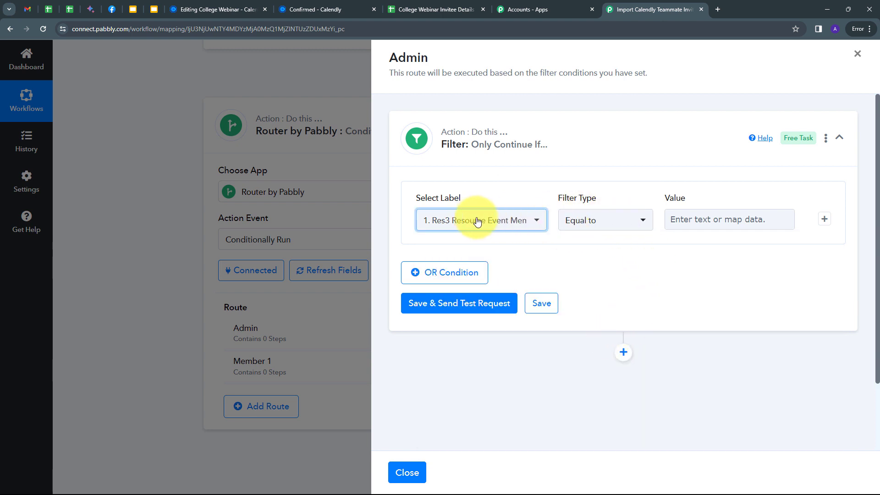
click(703, 221)
key(ctrl+v)
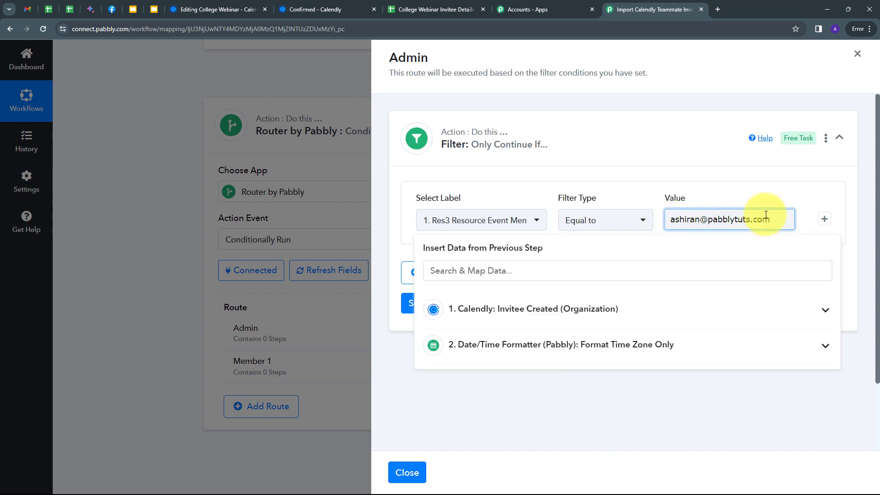
click(732, 182)
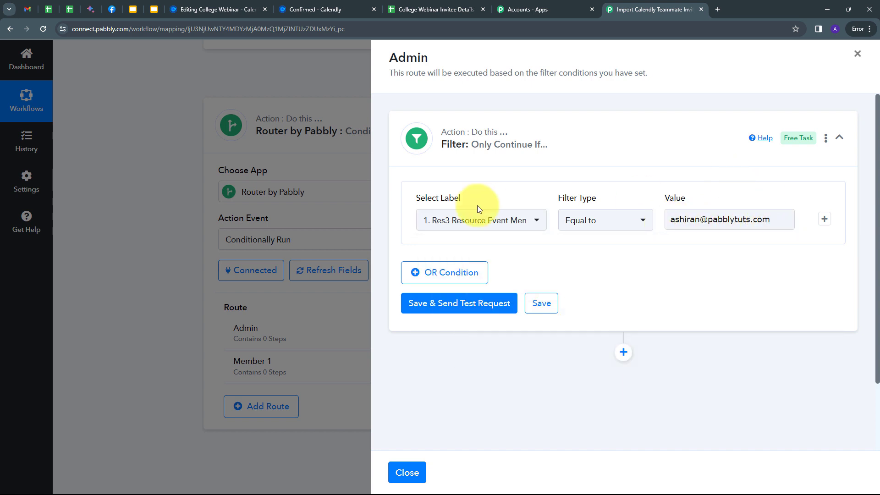
- Save and test the filter, confirming 'Condition is true', then add a step after it
click(460, 304)
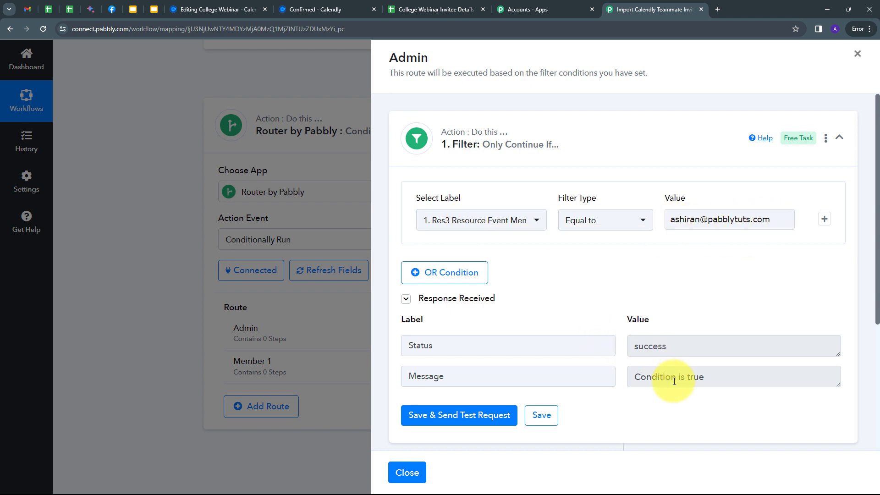
scroll(604, 277, down, 1)
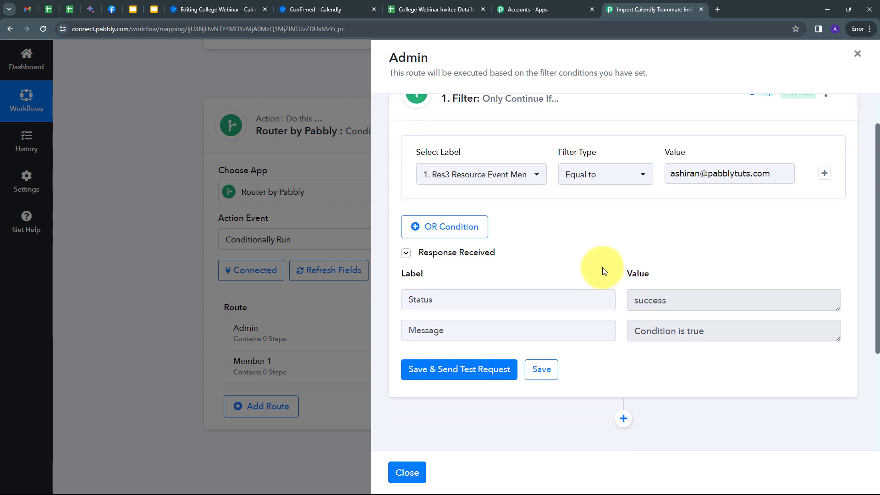
scroll(602, 268, down, 2)
click(622, 327)
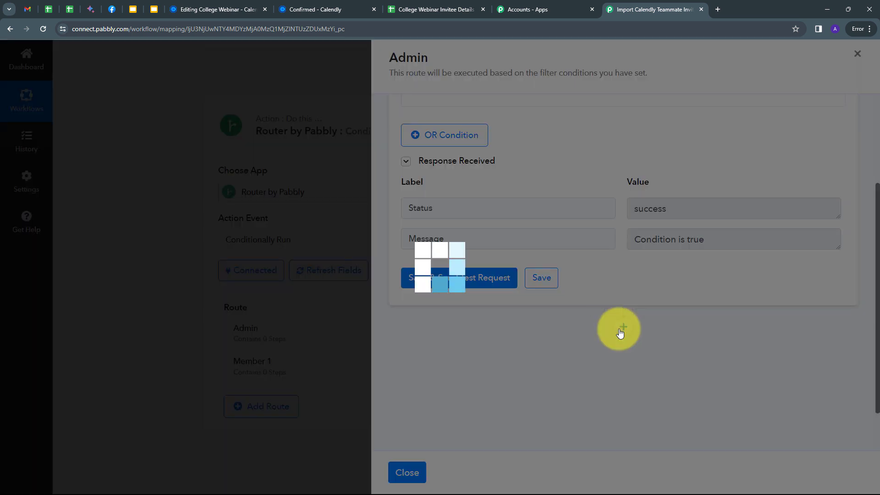
- Add a Google Sheets step with the Add New Row action to the Admin route
text(gog)
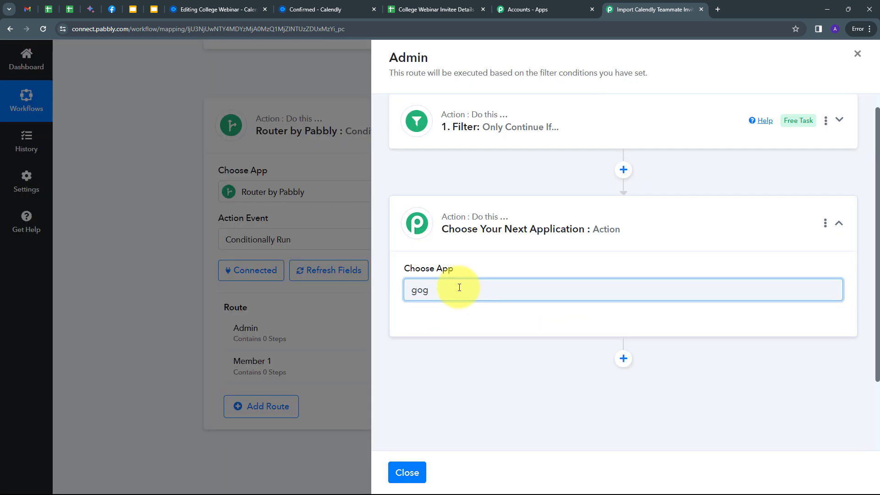
key(BackSpace)
text(o)
click(503, 337)
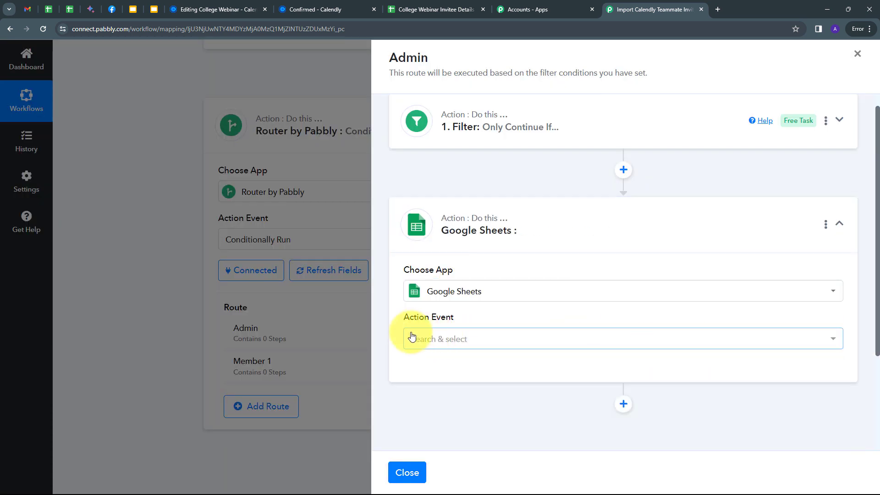
click(525, 340)
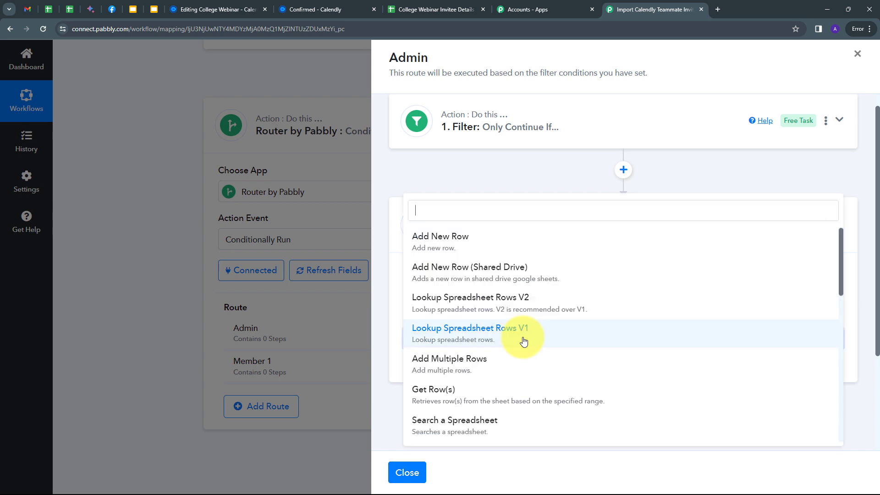
click(477, 244)
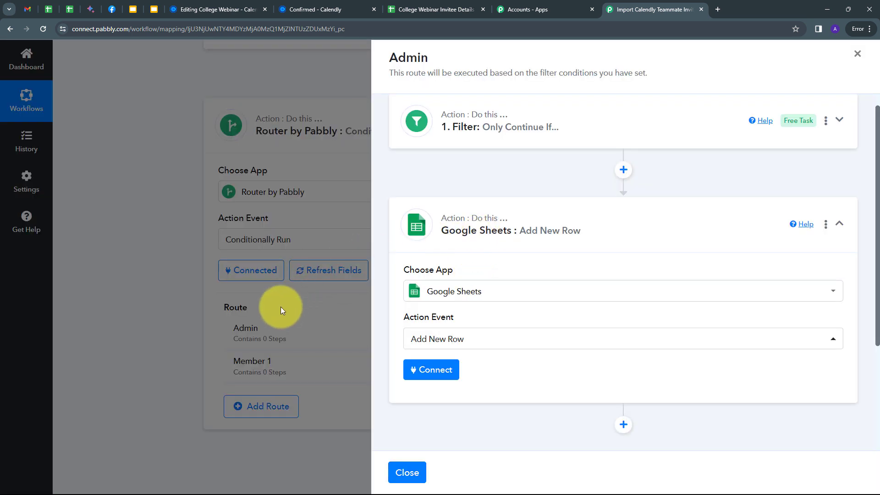
- Connect a new Google Sheets account by signing in with Google and allowing access
click(422, 370)
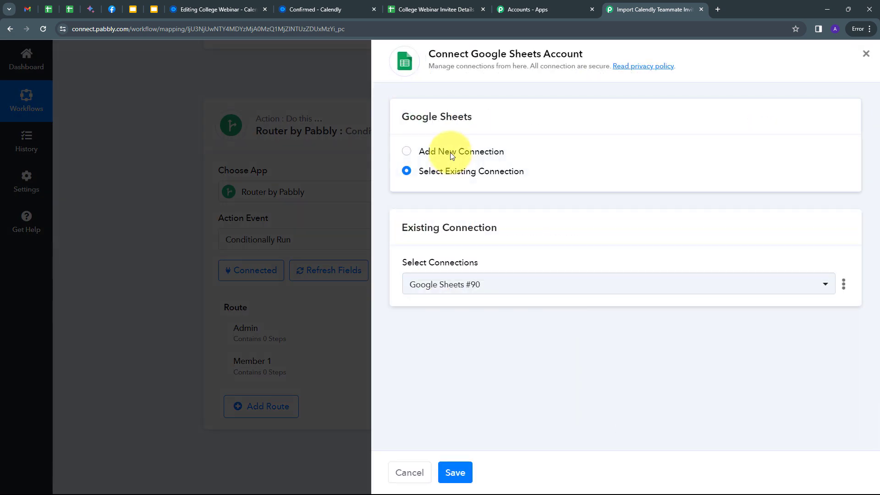
click(450, 153)
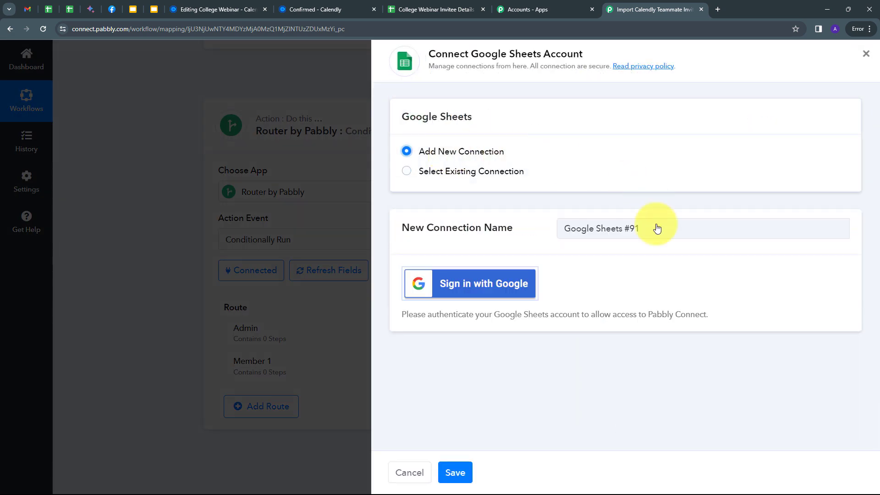
click(476, 285)
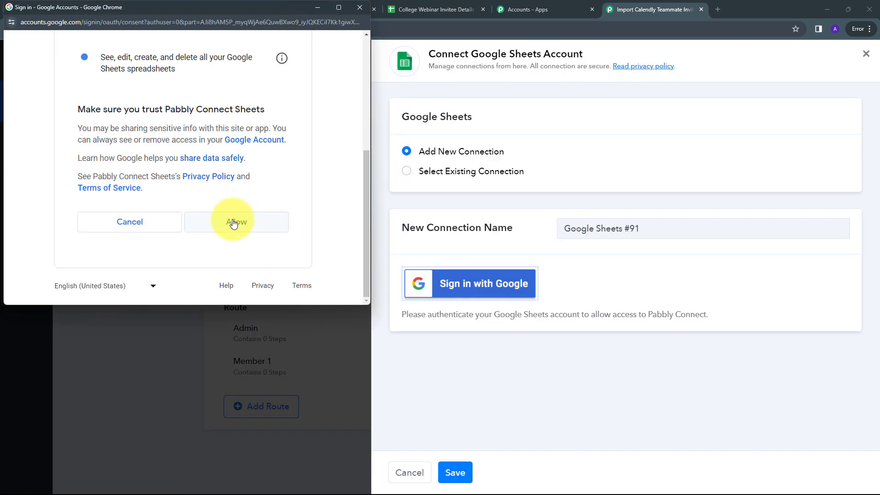
click(234, 222)
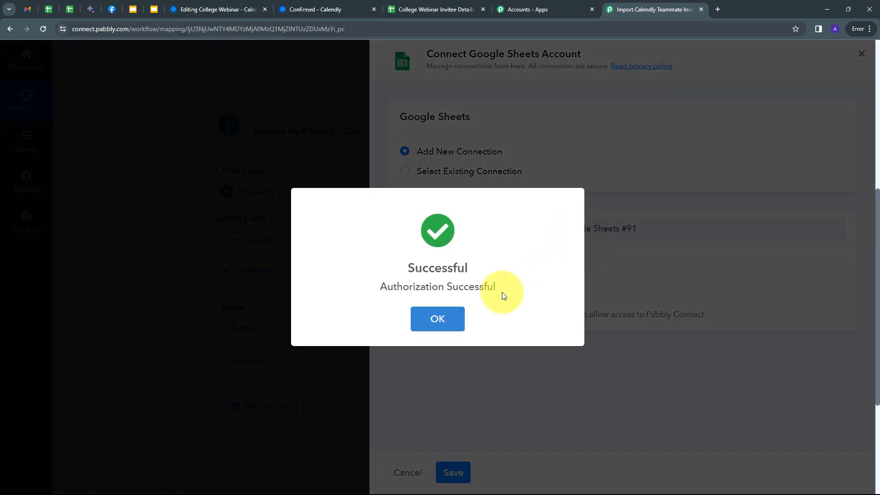
click(447, 316)
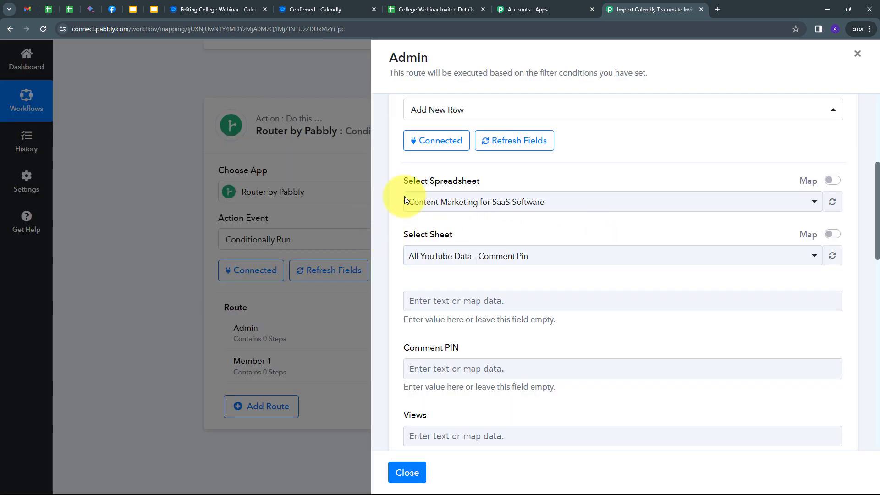
- Switch to the College Webinar Invitee Details spreadsheet, showing its Member 1 sheet
scroll(584, 371, down, 1)
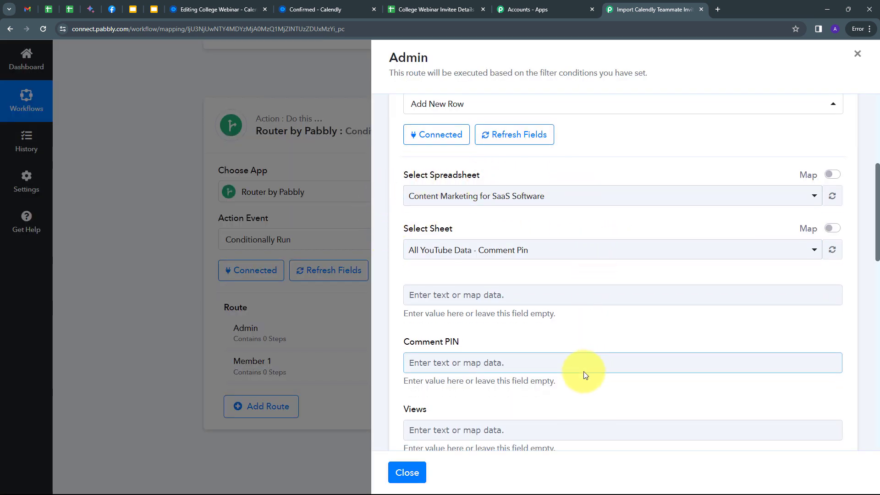
scroll(550, 362, down, 2)
scroll(459, 298, up, 2)
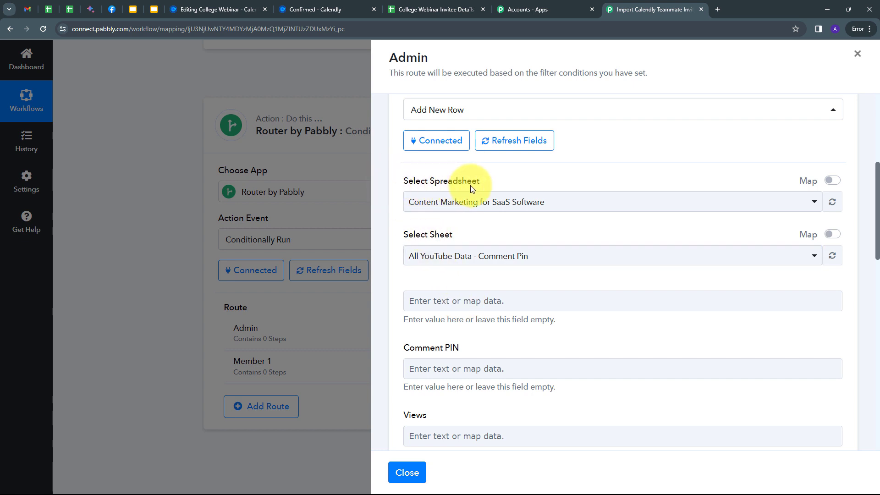
click(425, 8)
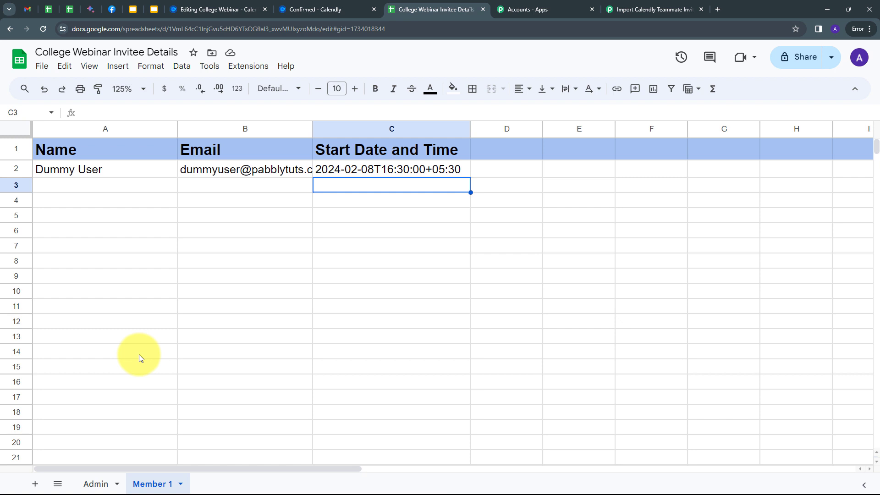
- Review the Admin and Member 1 sheets' Name, Email and Start Date and Time columns, then return to Pabbly
click(95, 485)
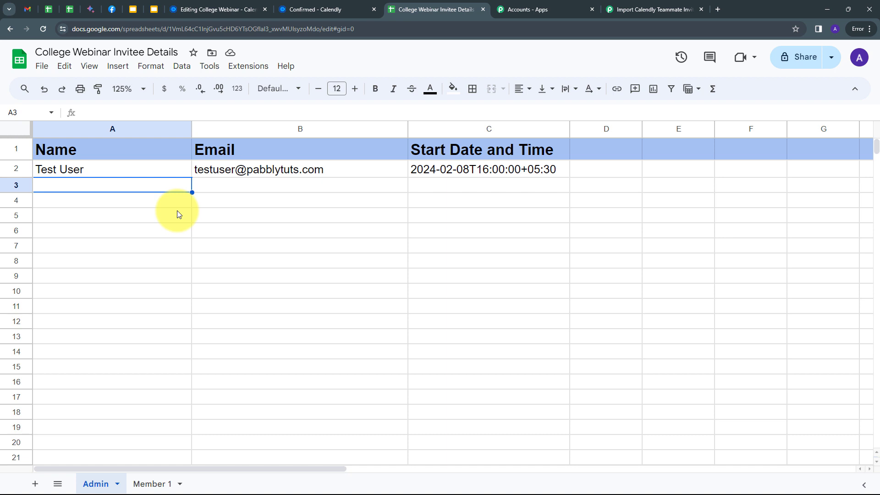
click(152, 484)
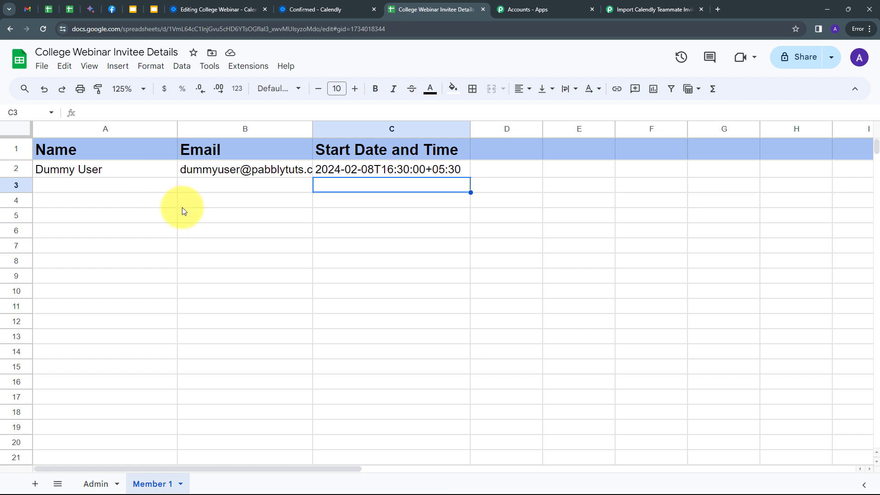
click(623, 7)
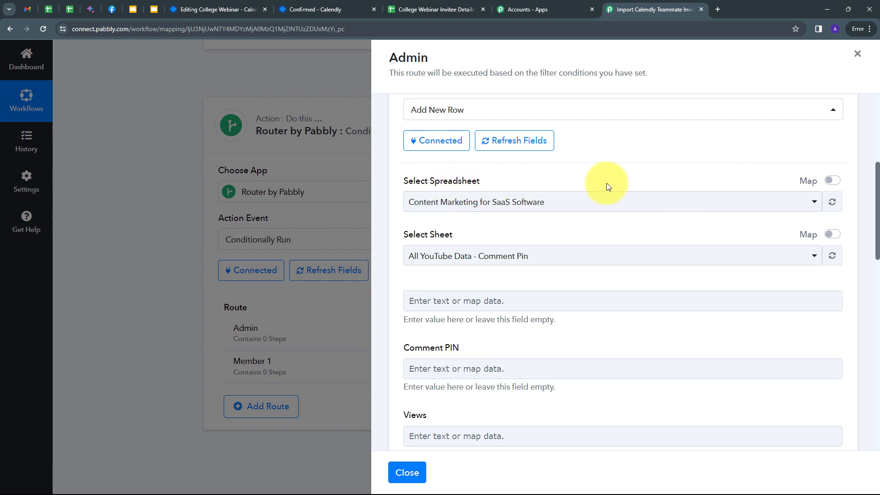
- Target the College Webinar Invitee Details spreadsheet and its Admin sheet in the Add New Row step
click(642, 203)
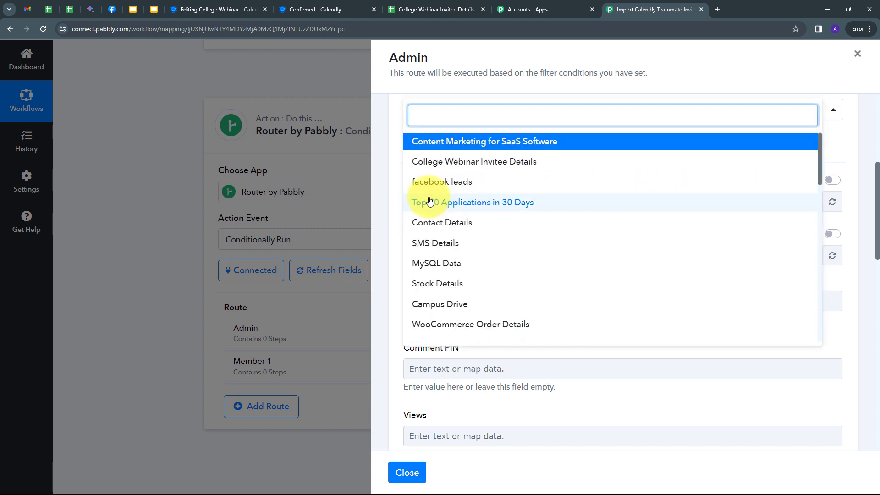
scroll(487, 222, down, 2)
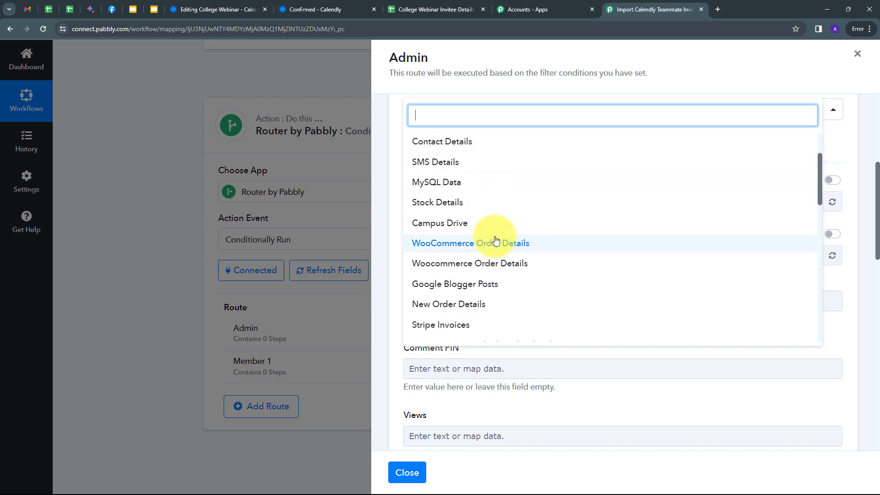
scroll(500, 210, up, 2)
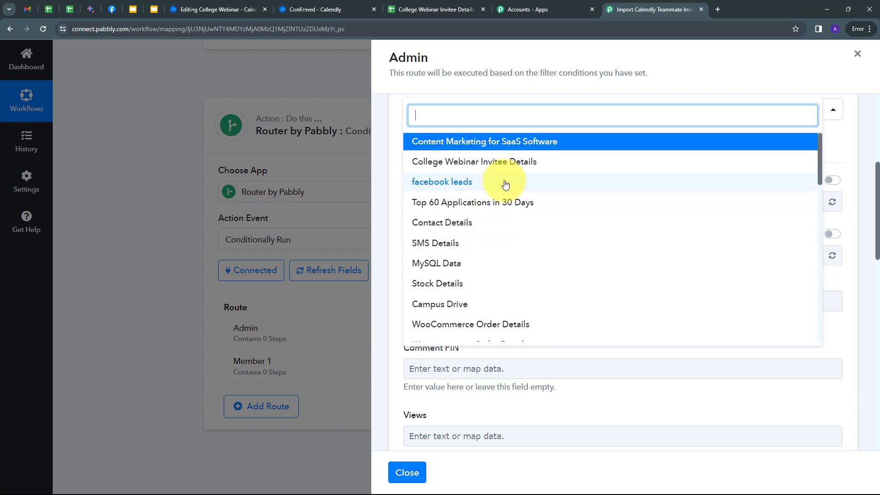
click(468, 162)
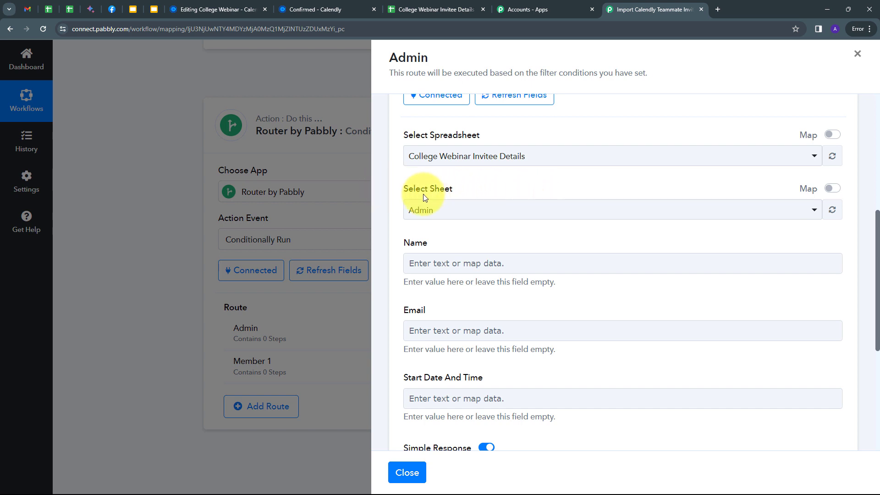
click(556, 209)
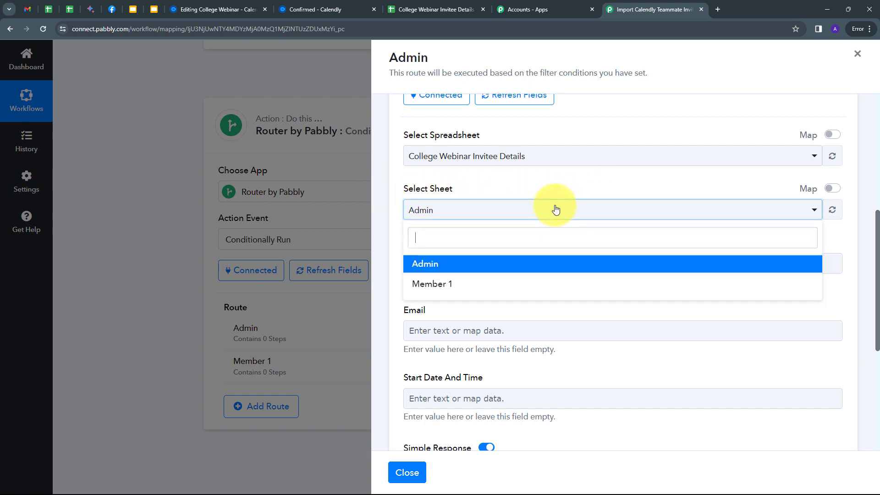
click(427, 265)
scroll(388, 244, down, 1)
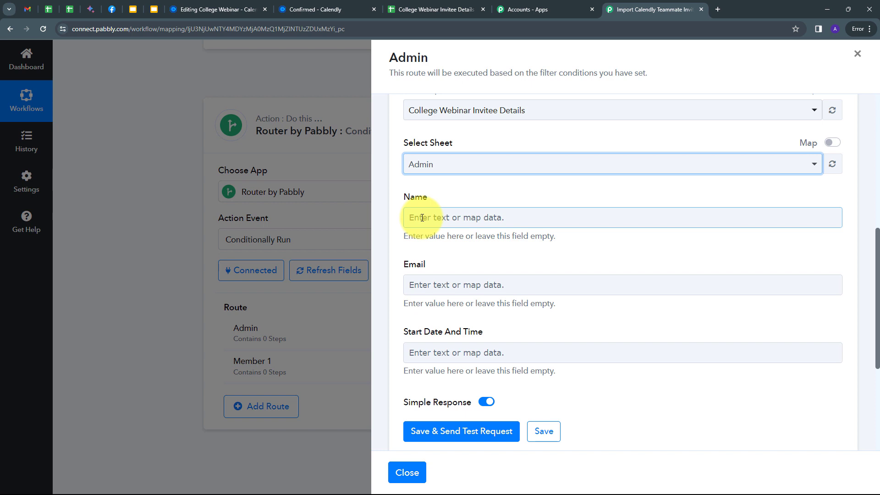
- Map the Calendly invitee name and email into the Name and Email fields
click(441, 218)
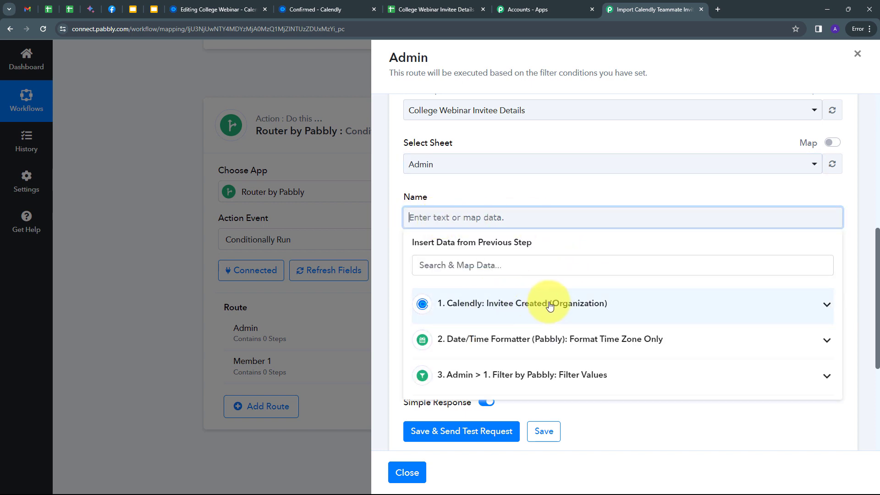
click(550, 305)
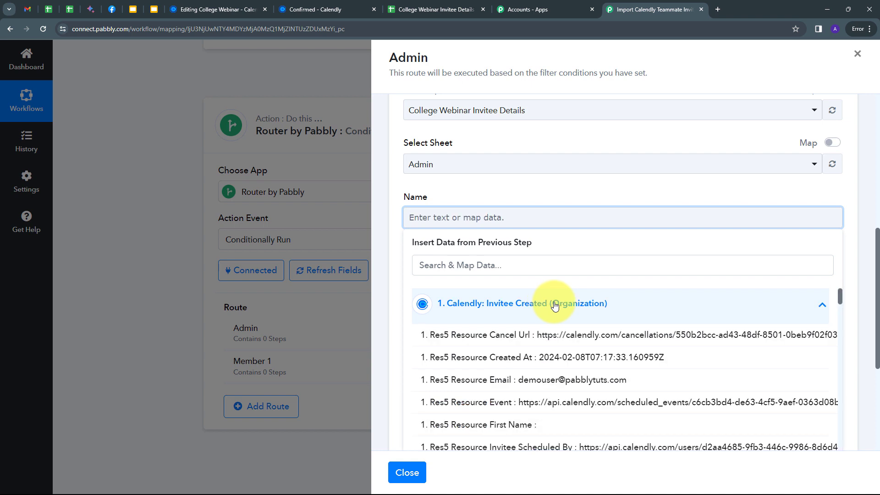
click(469, 266)
text(name)
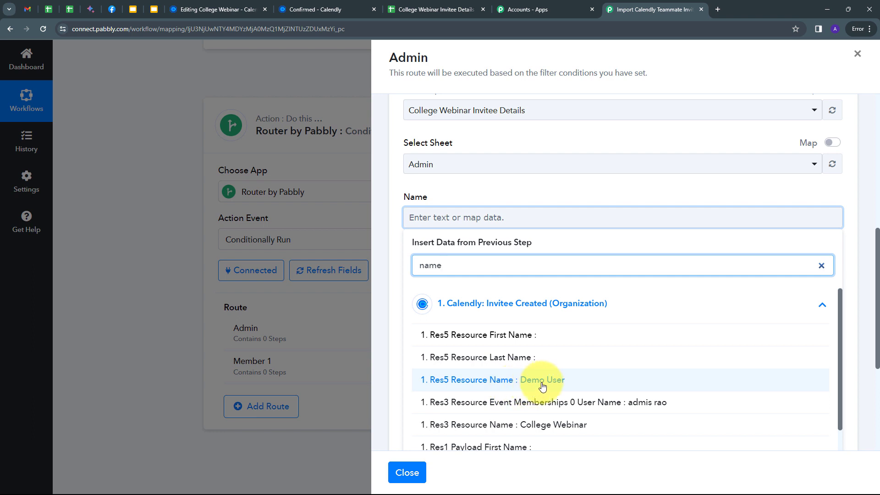
click(539, 386)
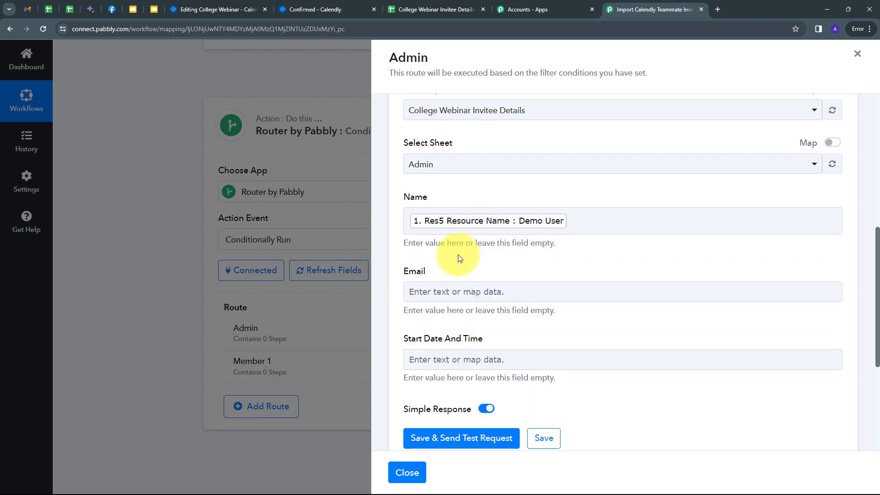
scroll(394, 248, down, 1)
click(421, 248)
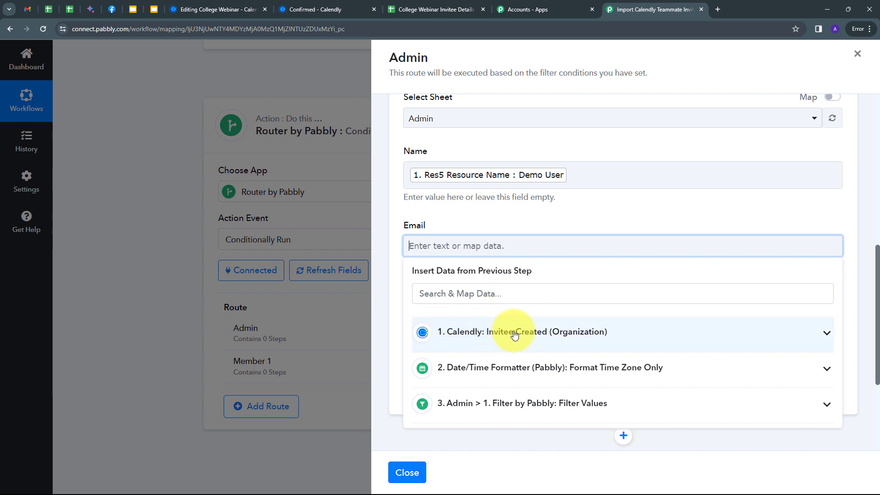
click(514, 334)
click(481, 294)
text(e)
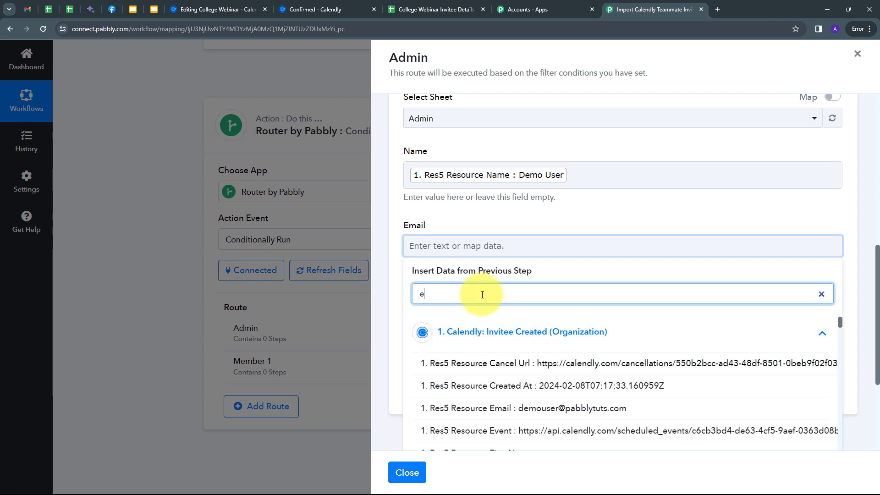
text(mail)
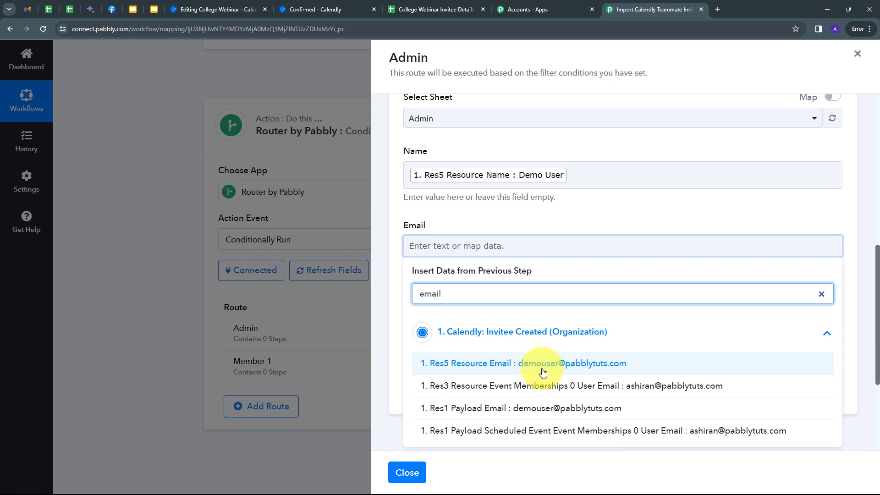
click(523, 365)
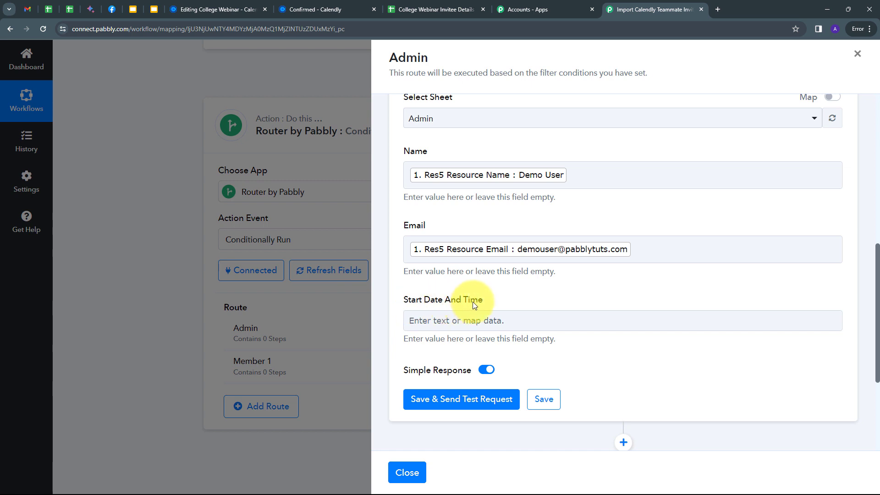
- Map the Date/Time Formatter result into Start Date And Time and send a test row to Admin!A3:C3
click(465, 320)
scroll(543, 288, down, 1)
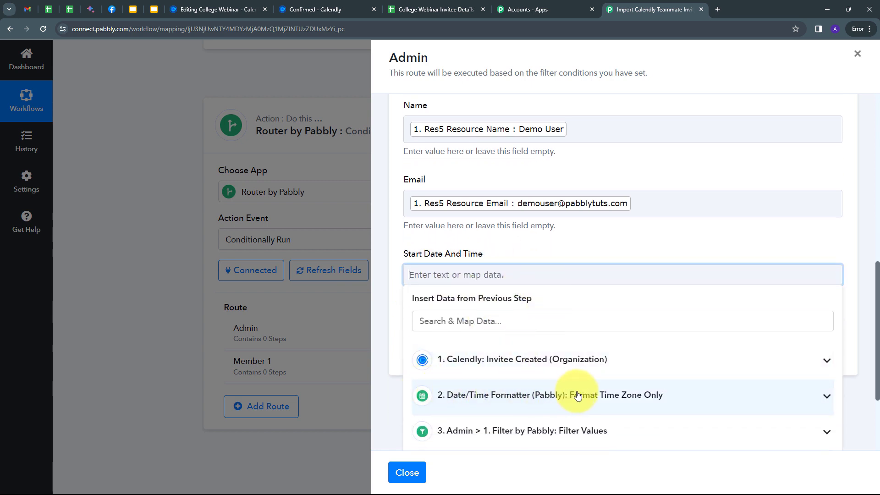
click(648, 395)
scroll(596, 380, down, 1)
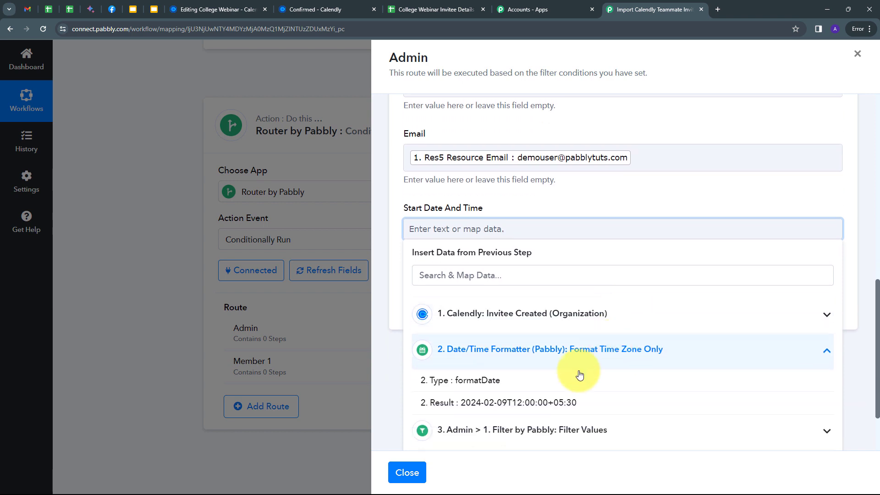
click(486, 404)
click(560, 202)
scroll(516, 224, up, 2)
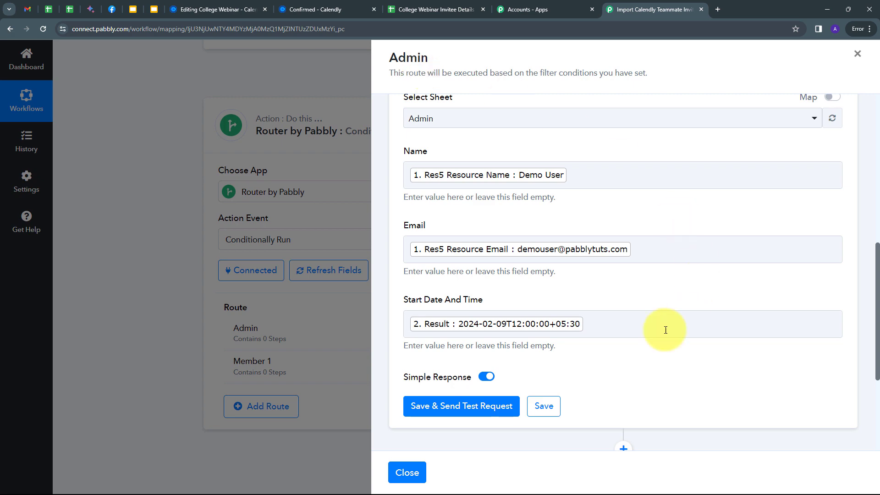
click(454, 407)
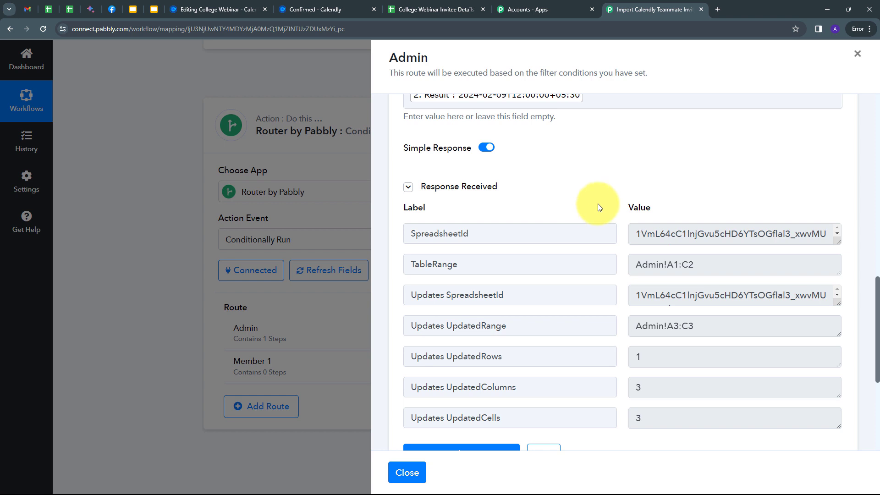
click(428, 13)
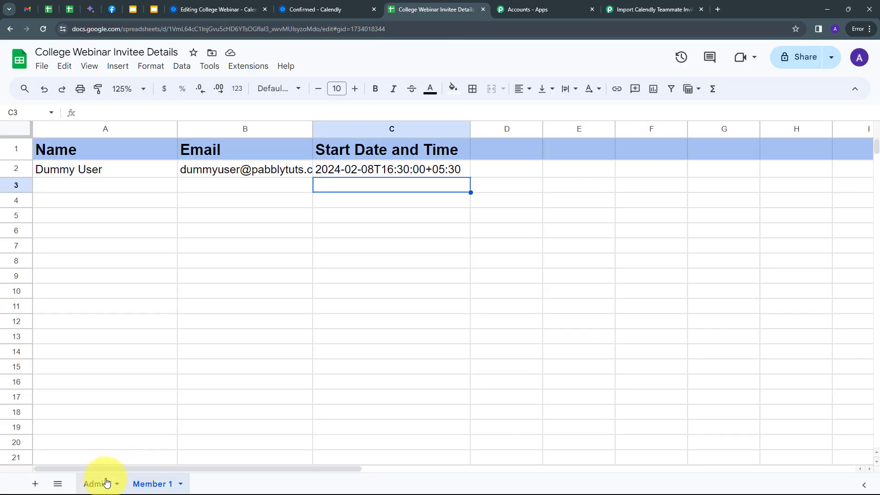
- Check the Admin sheet's row 3 for the Demo User test row, then return to Pabbly
click(96, 485)
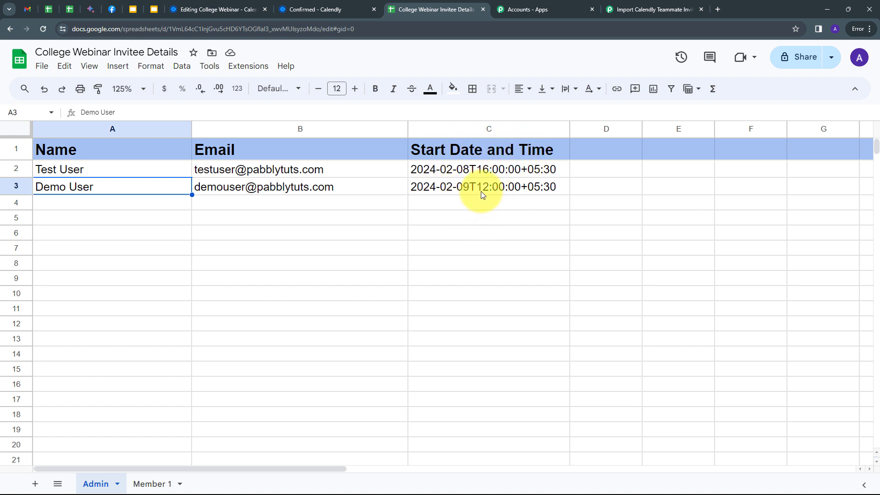
click(115, 204)
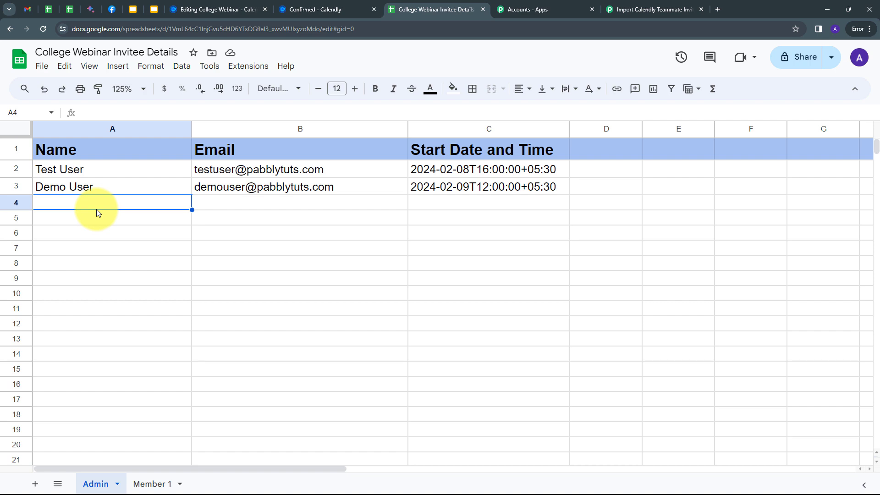
click(656, 8)
- Filter the Member 1 route so membership User Email equals the member's pasted email, and save
click(857, 54)
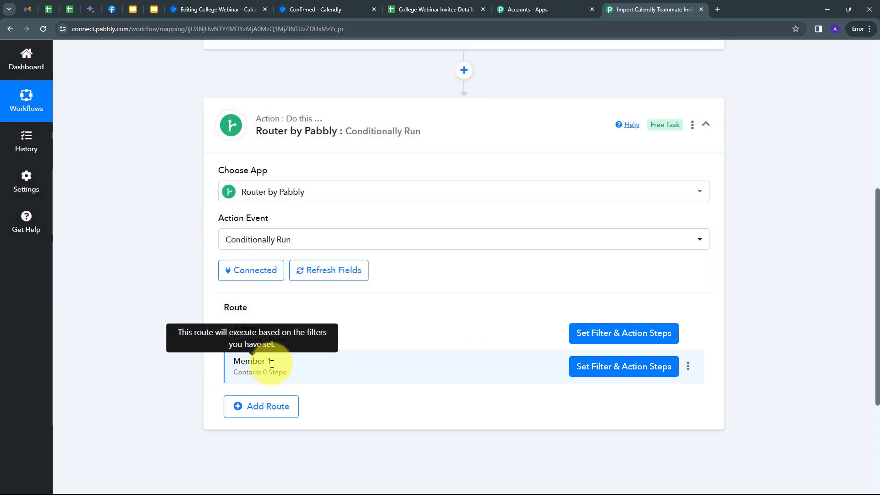
click(590, 372)
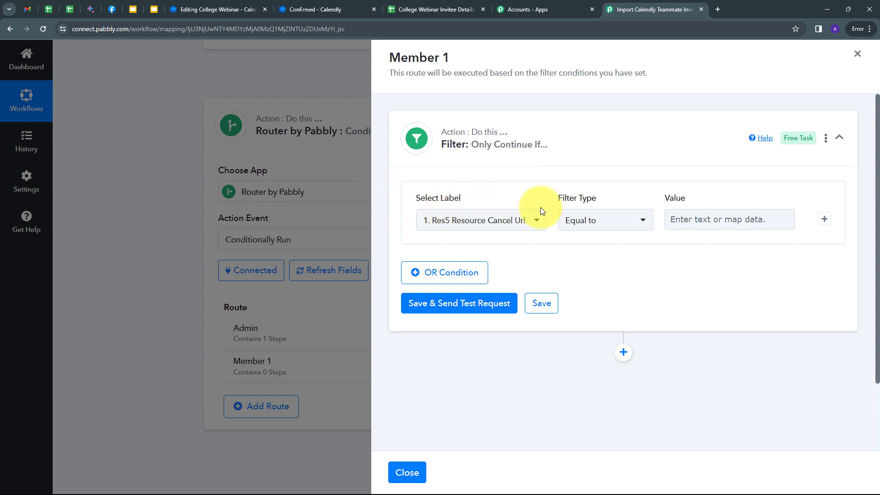
click(519, 222)
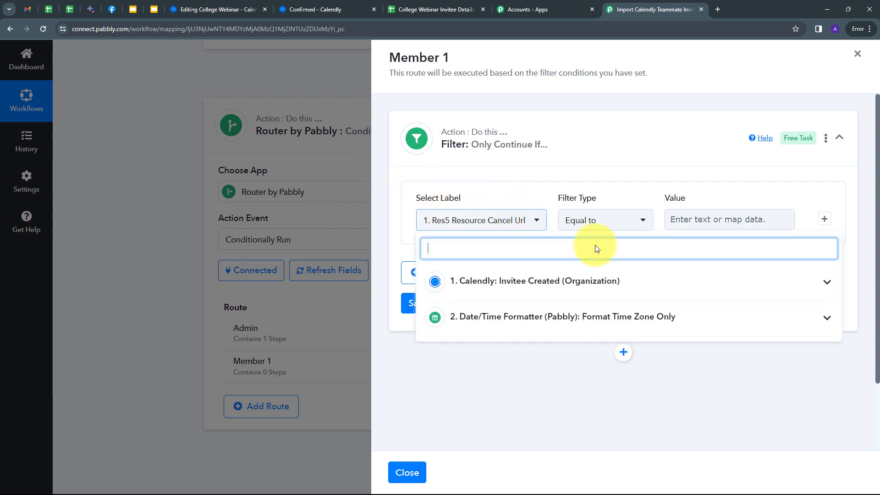
click(588, 284)
text(membe)
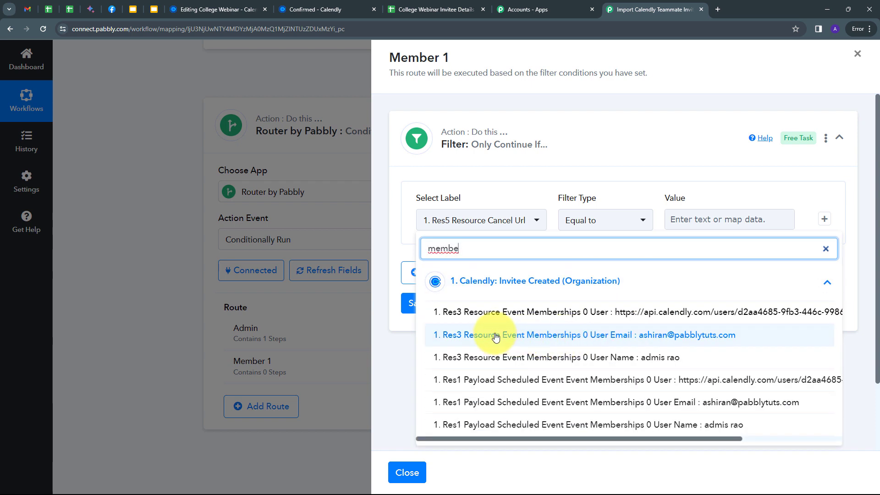
click(572, 335)
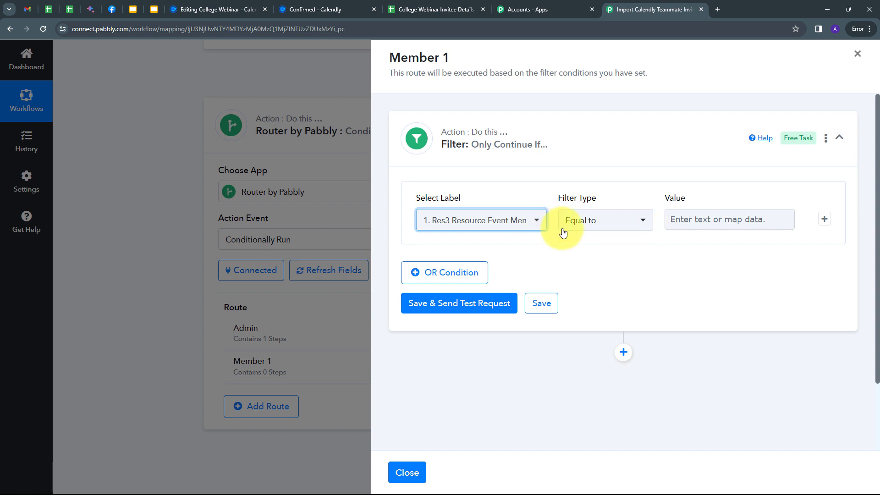
click(695, 220)
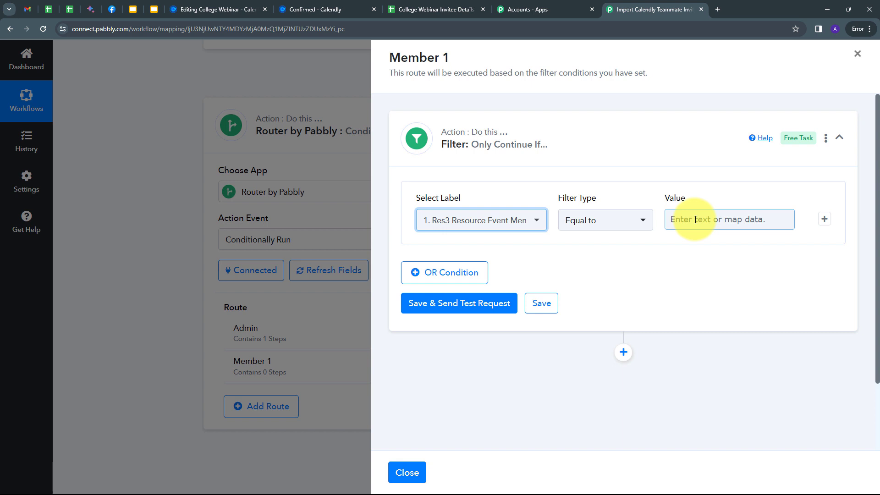
click(695, 219)
key(ctrl+v)
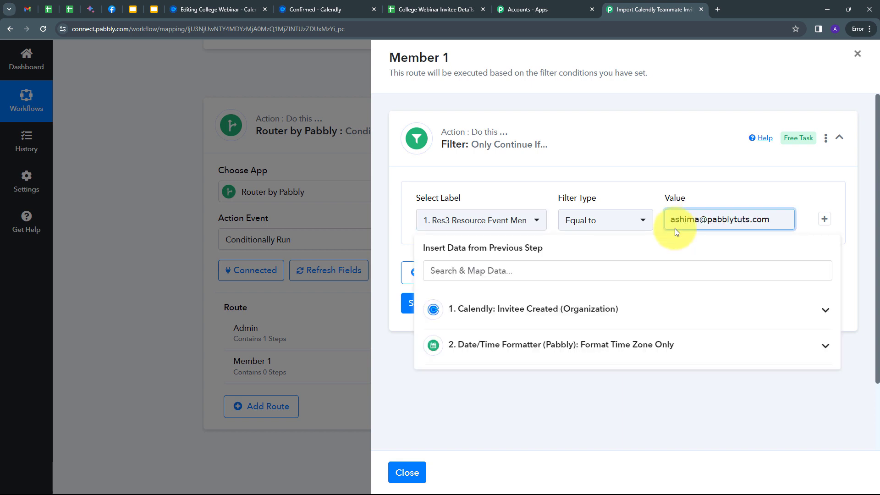
click(672, 183)
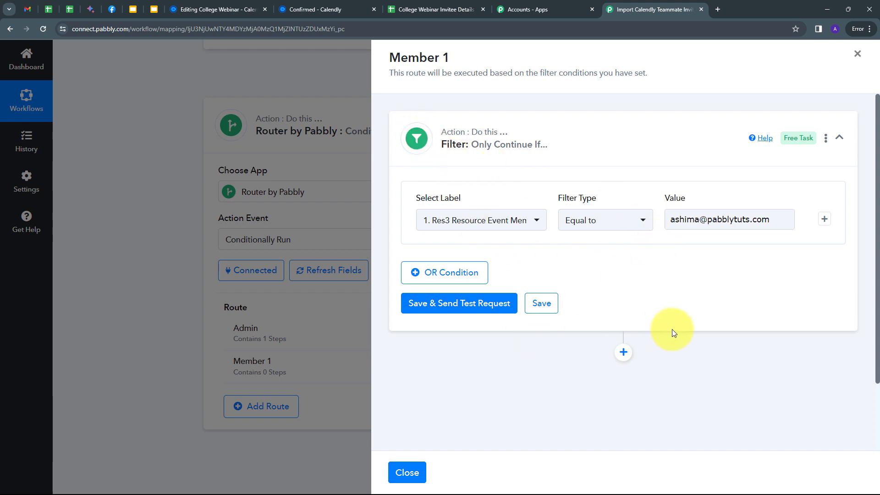
scroll(662, 308, down, 1)
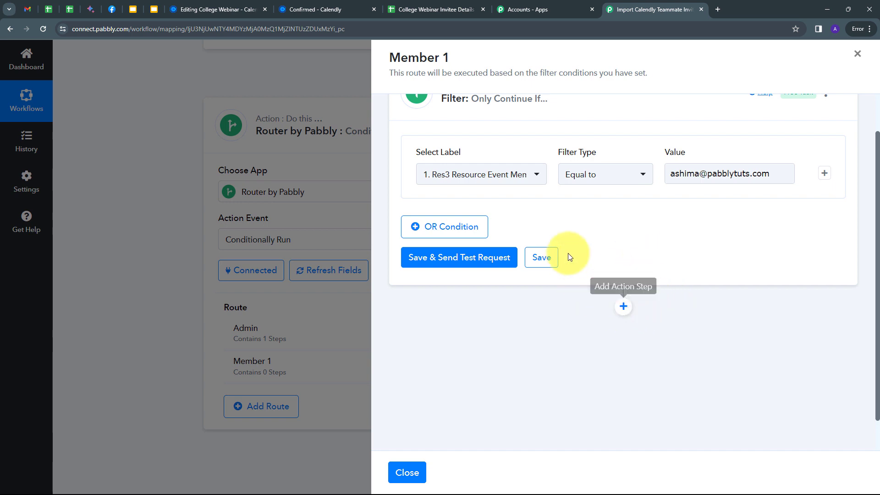
click(541, 257)
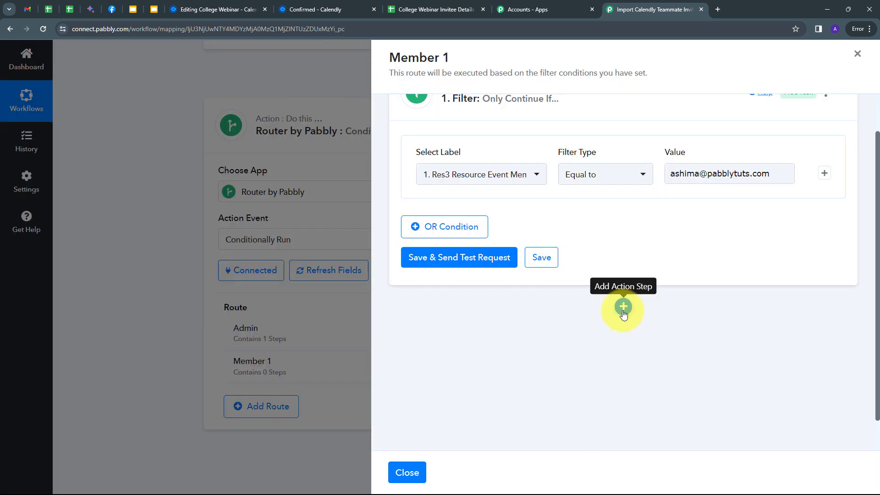
- Add a Google Sheets 'Add New Row' action to Member 1 using the existing Google Sheets #91 connection
click(623, 306)
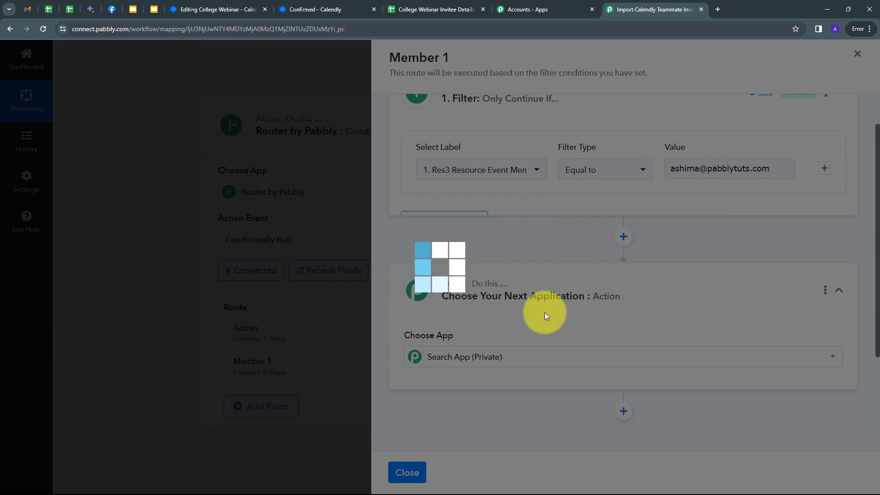
text(goo)
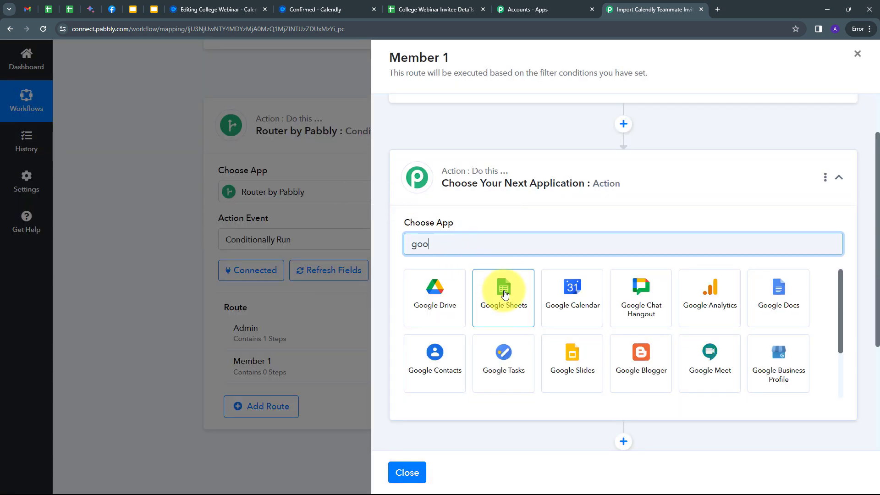
click(505, 294)
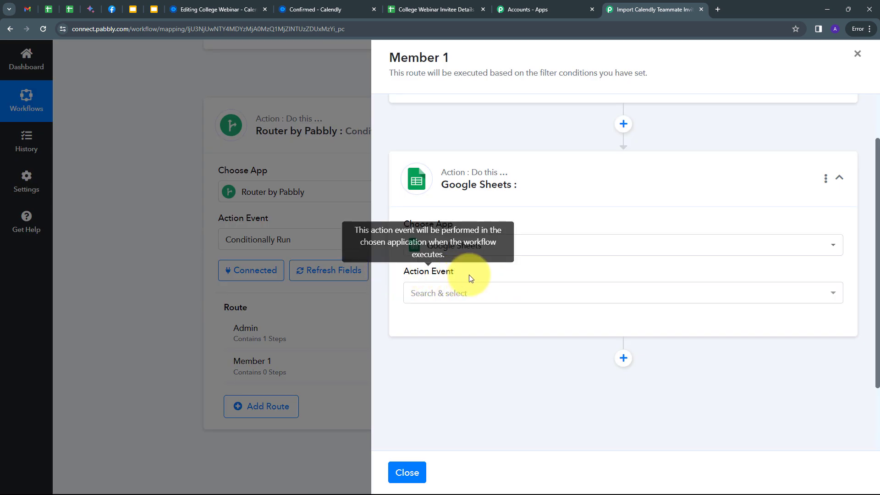
click(532, 295)
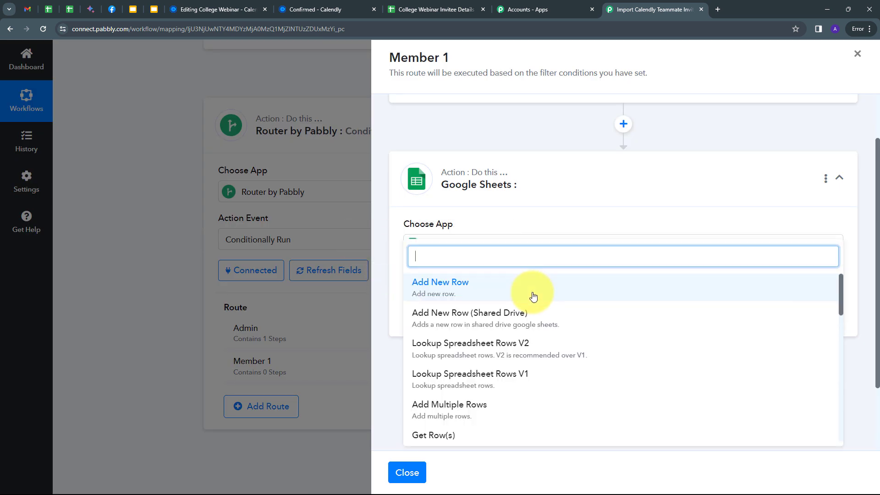
click(444, 291)
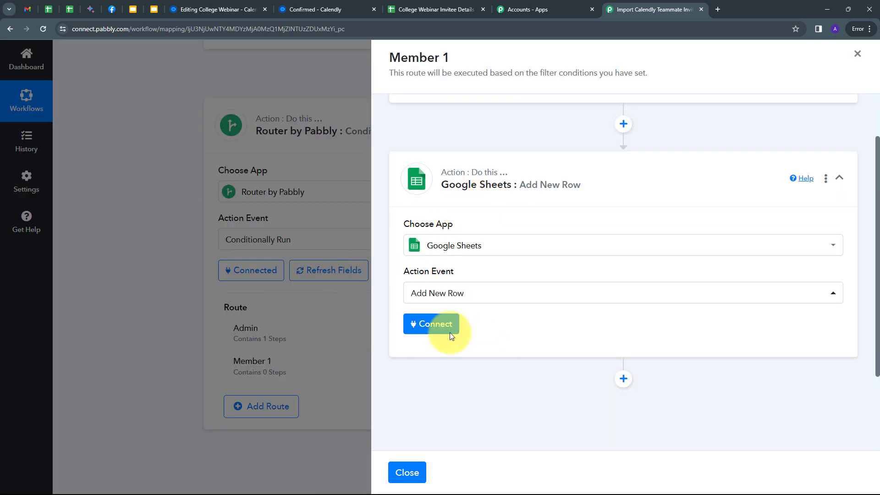
click(433, 327)
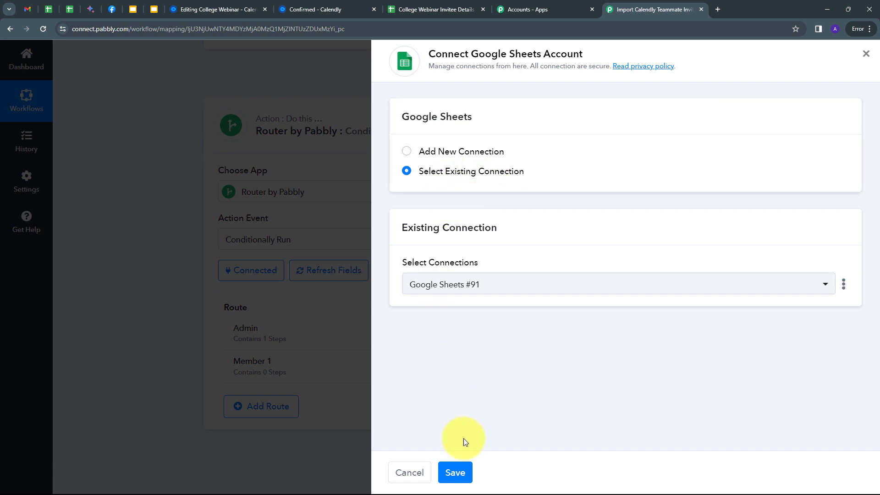
click(455, 472)
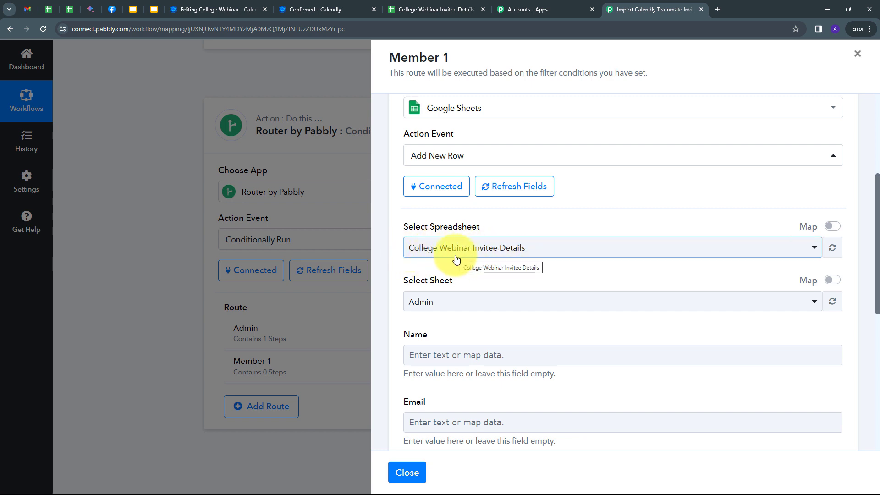
- Point the Member 1 route's Add New Row step at the Member 1 sheet
scroll(457, 259, down, 1)
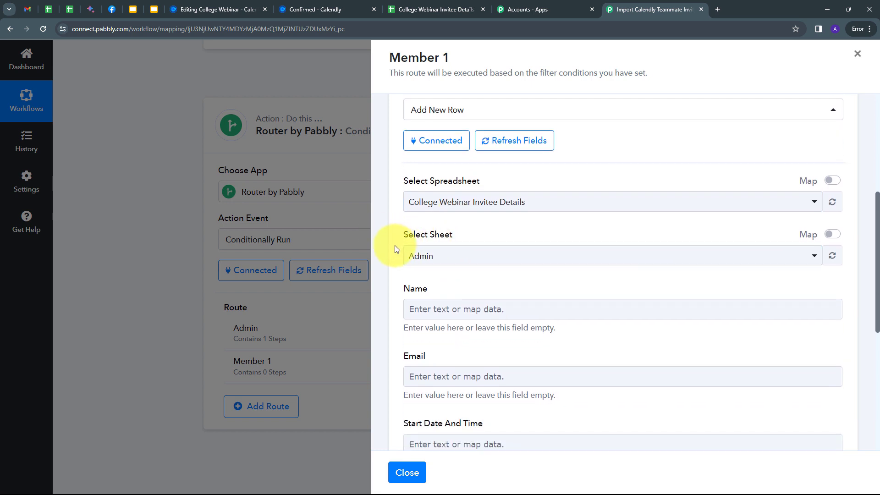
click(470, 256)
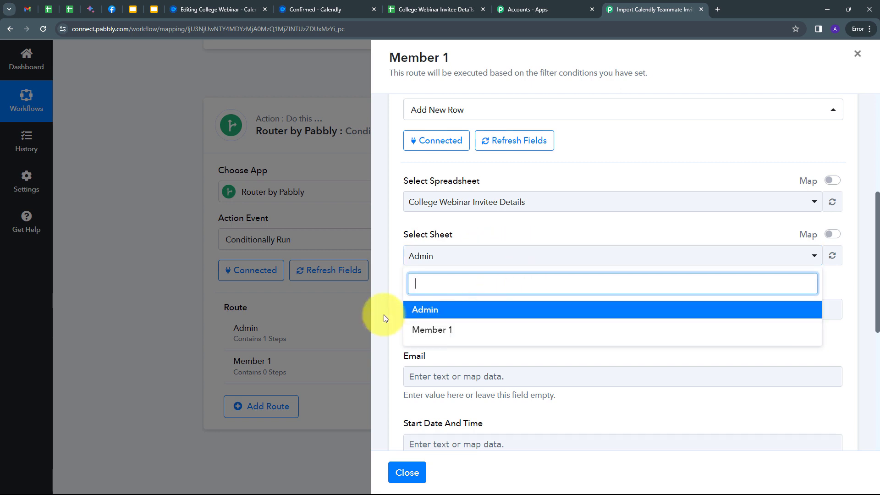
click(433, 330)
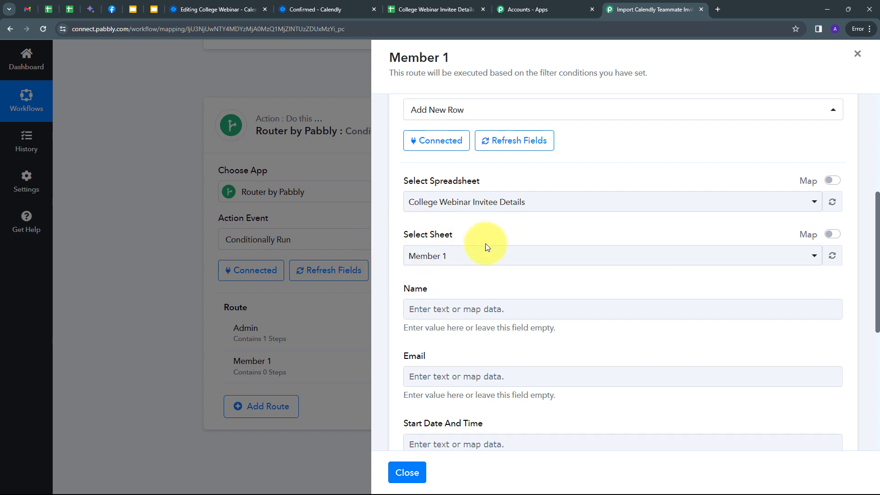
- Map the invitee's full name, email and formatted start time into Name, Email and Start Date, then save
scroll(488, 252, down, 2)
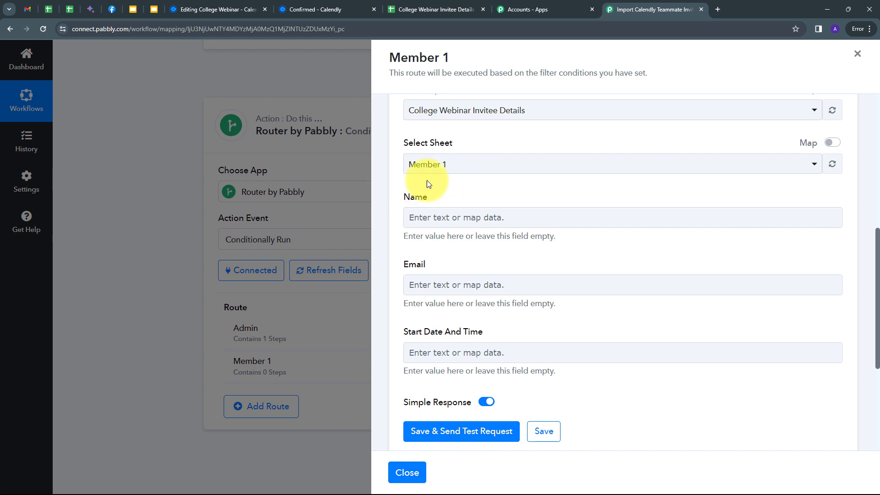
click(443, 216)
click(453, 298)
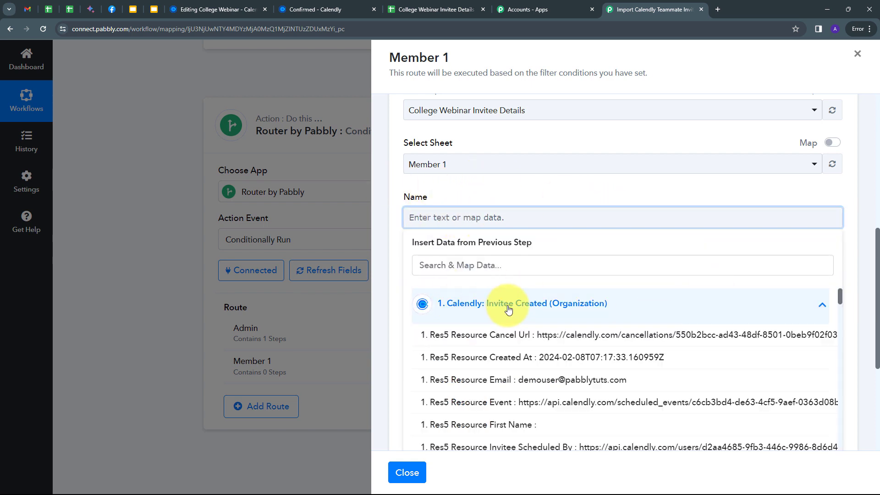
click(467, 263)
text(nam)
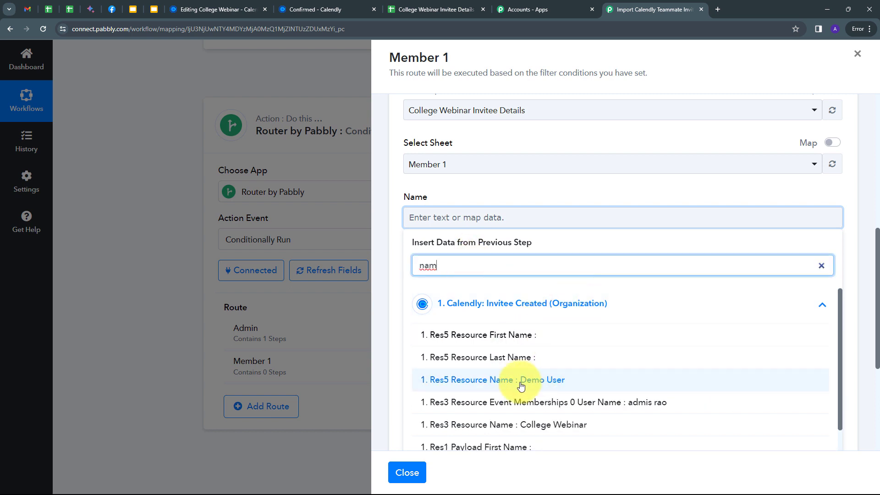
click(522, 381)
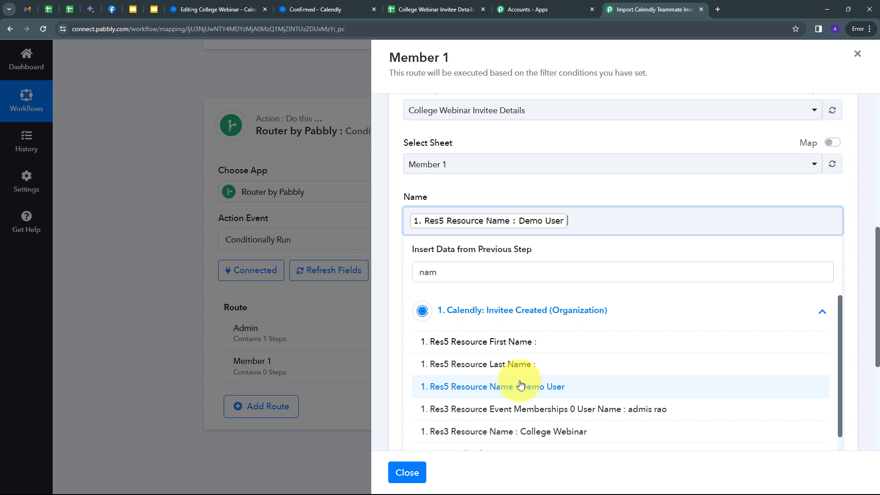
click(546, 197)
click(464, 288)
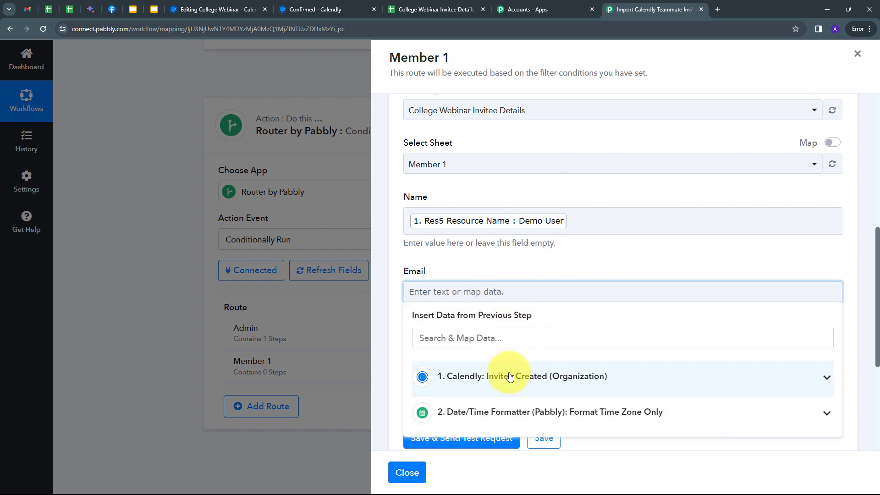
click(481, 321)
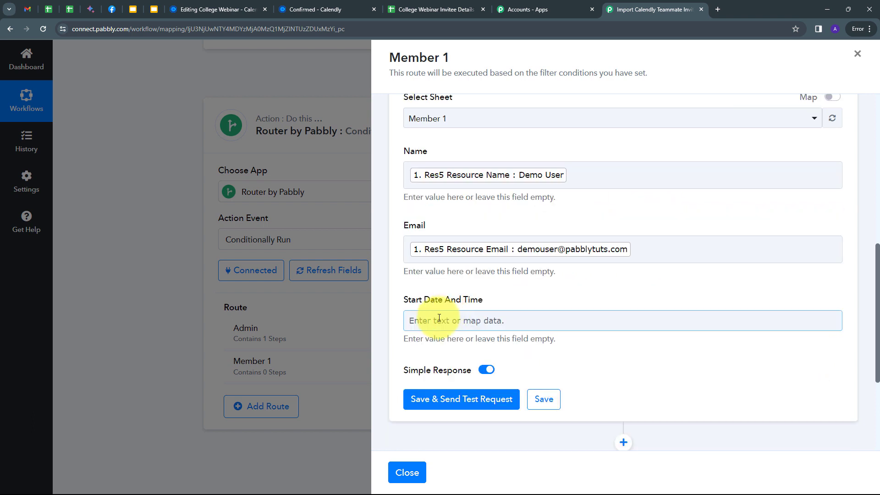
click(439, 320)
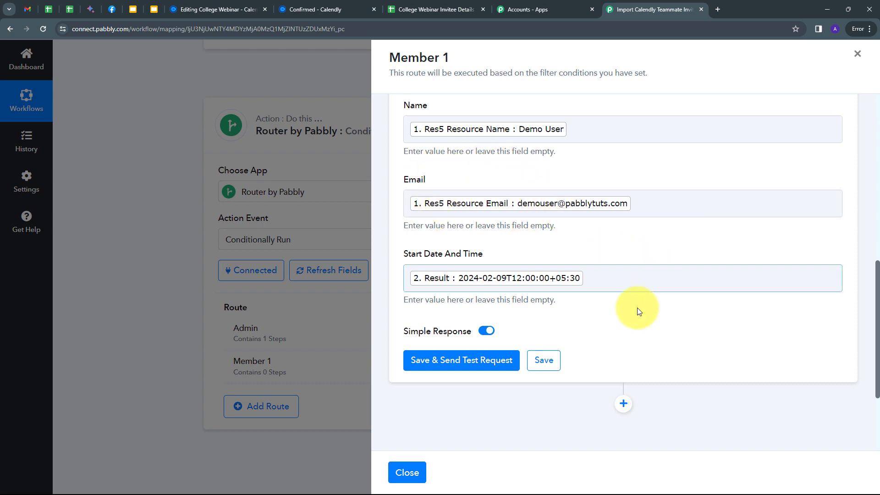
click(543, 360)
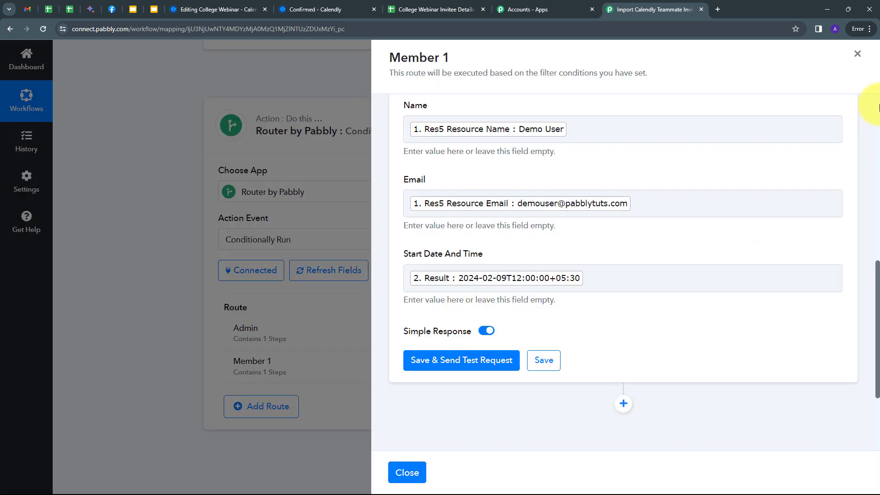
click(857, 53)
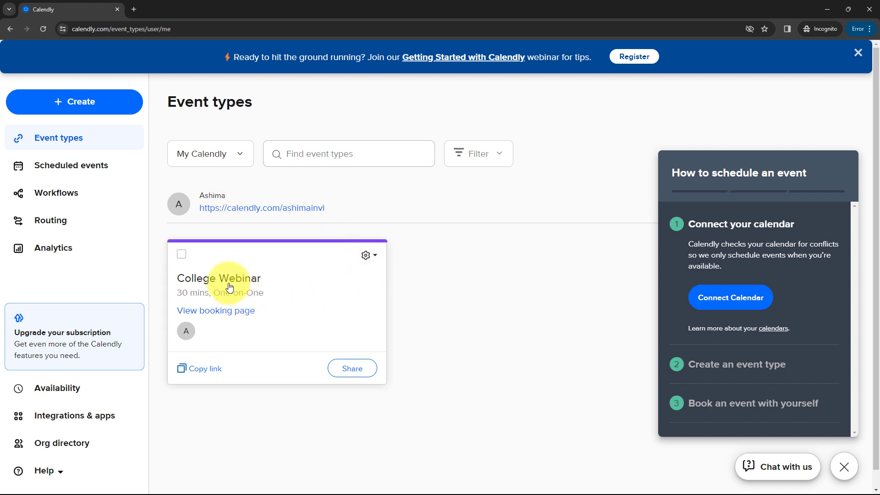
- On the College Webinar live booking page, choose February 10 at 11:00am
click(269, 277)
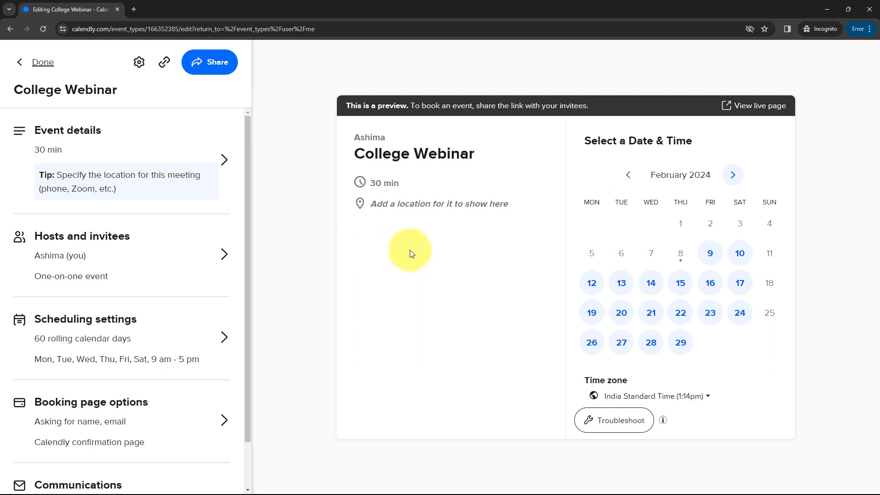
click(757, 107)
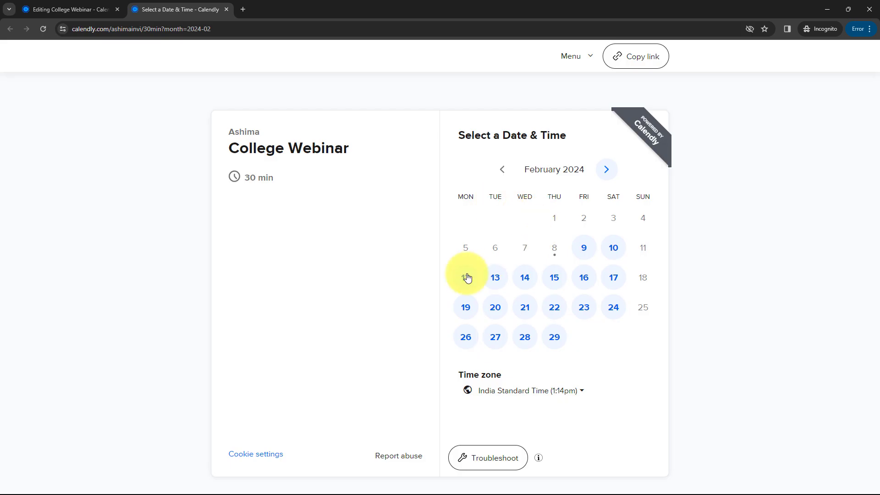
click(613, 249)
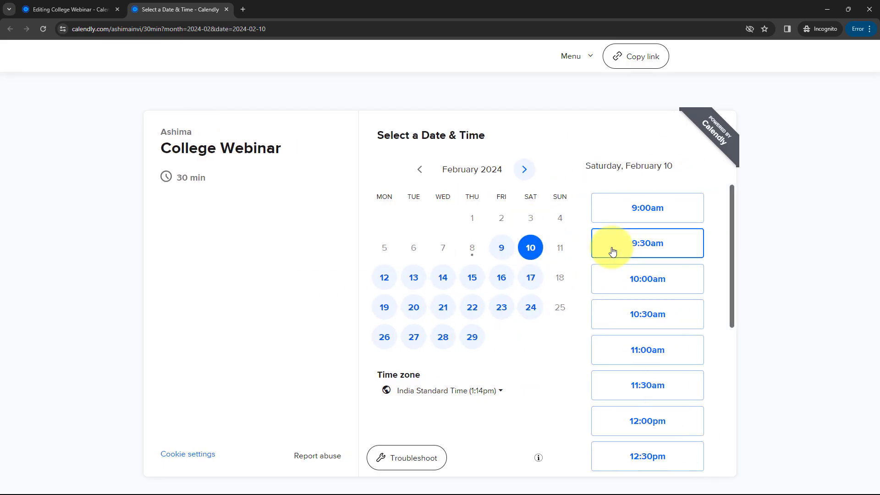
click(658, 352)
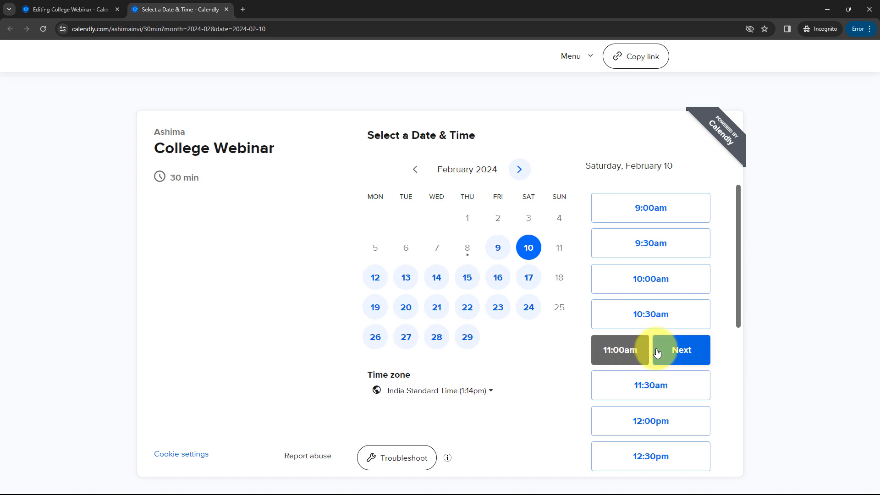
click(687, 352)
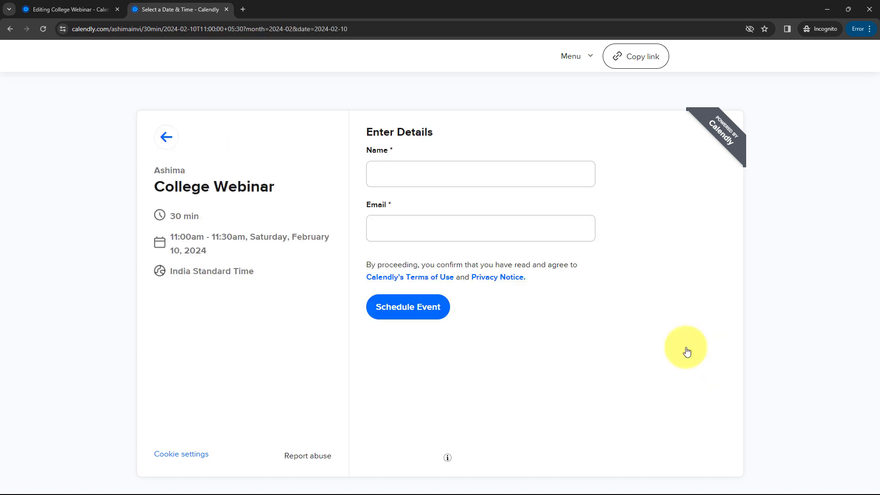
- Book the slot as 'New Invitee' with the pasted email, then return to the spreadsheet
click(409, 177)
text(N)
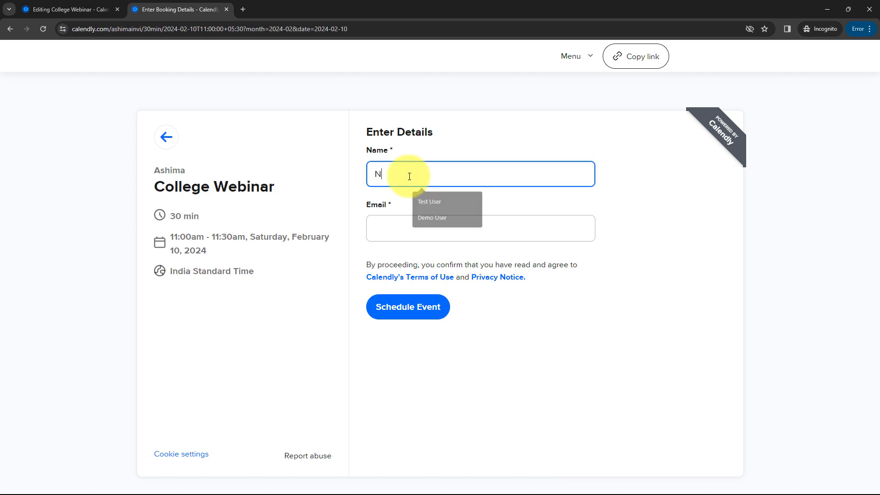
text(ew Invitee)
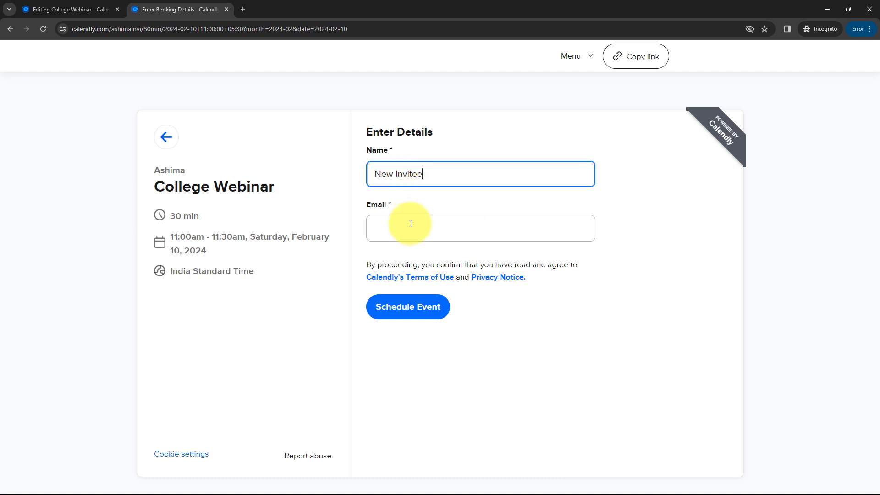
click(411, 221)
key(ctrl+v)
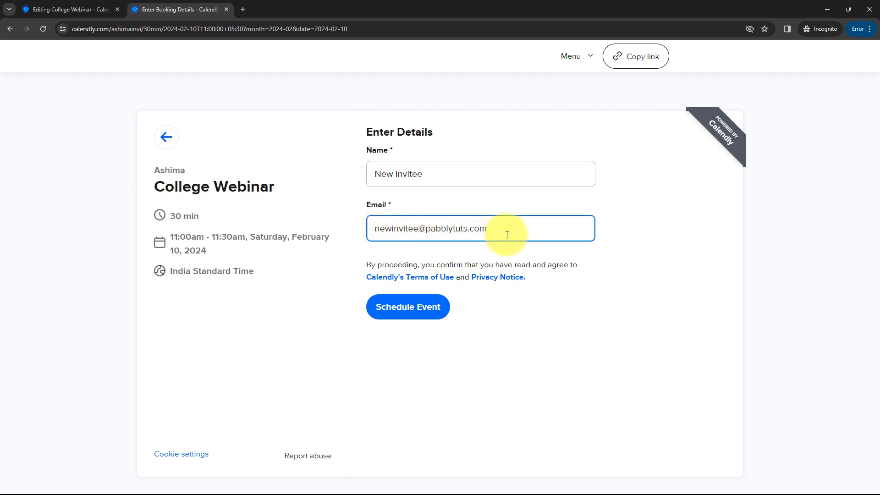
click(412, 310)
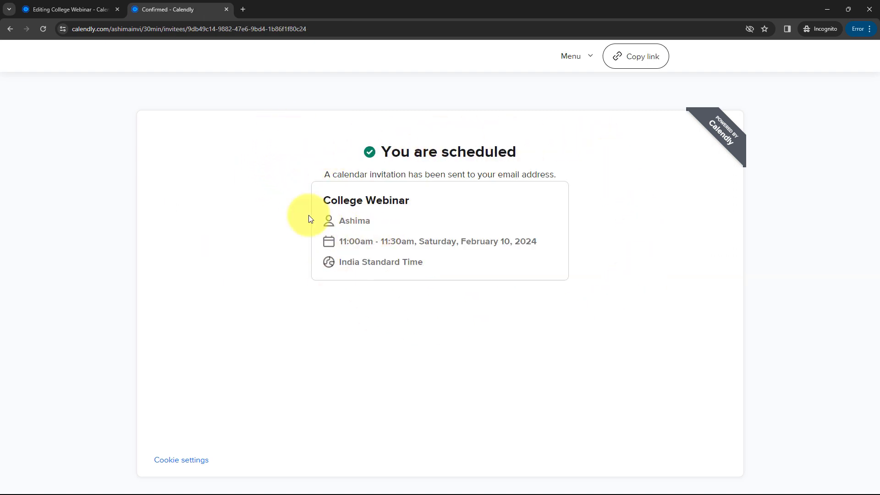
key(alt+Tab)
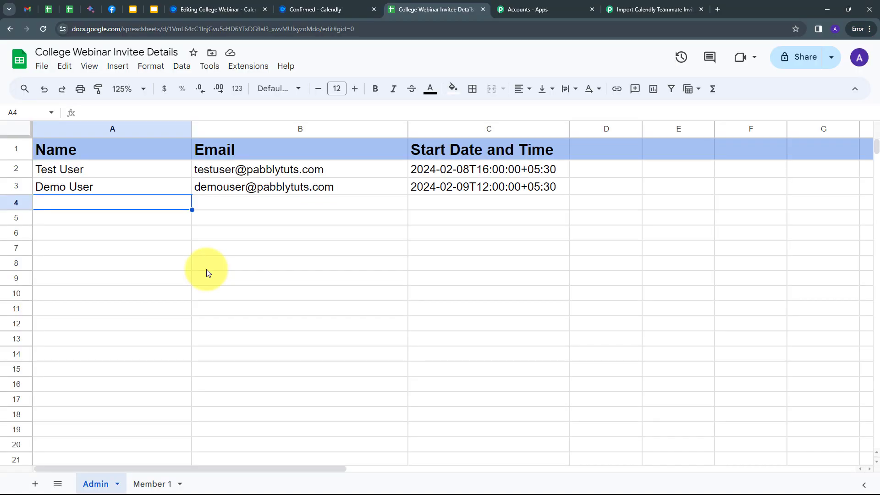
- Verify the New Invitee row on the Member 1 tab and confirm the Admin tab lacks it
click(148, 484)
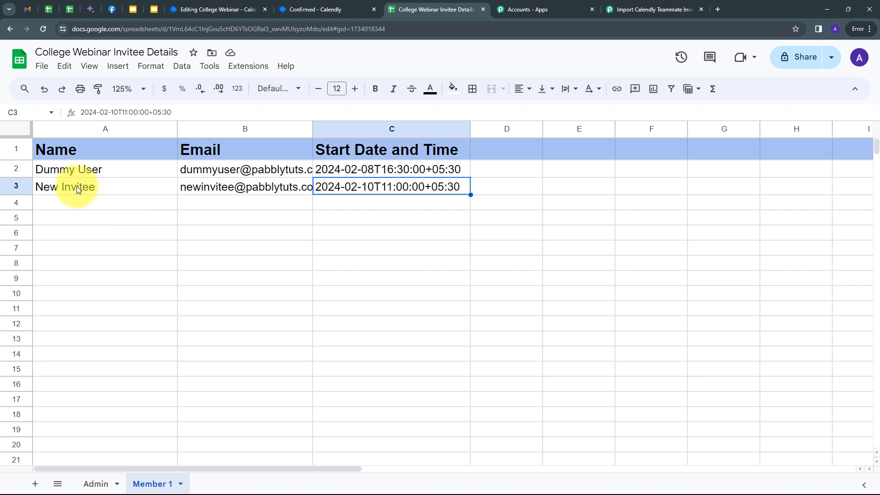
click(13, 186)
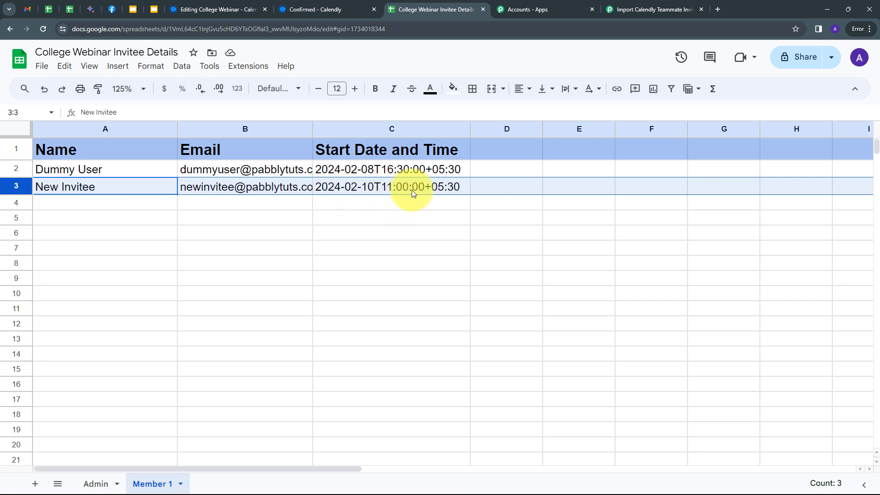
click(152, 207)
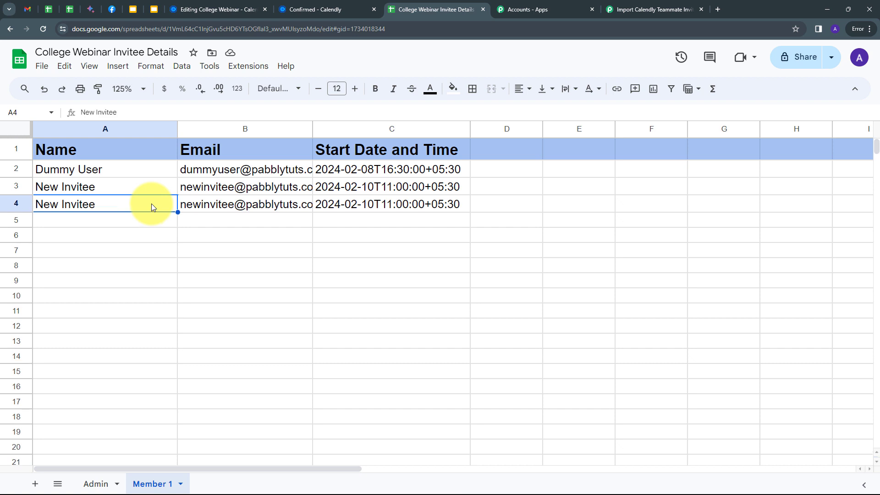
click(124, 214)
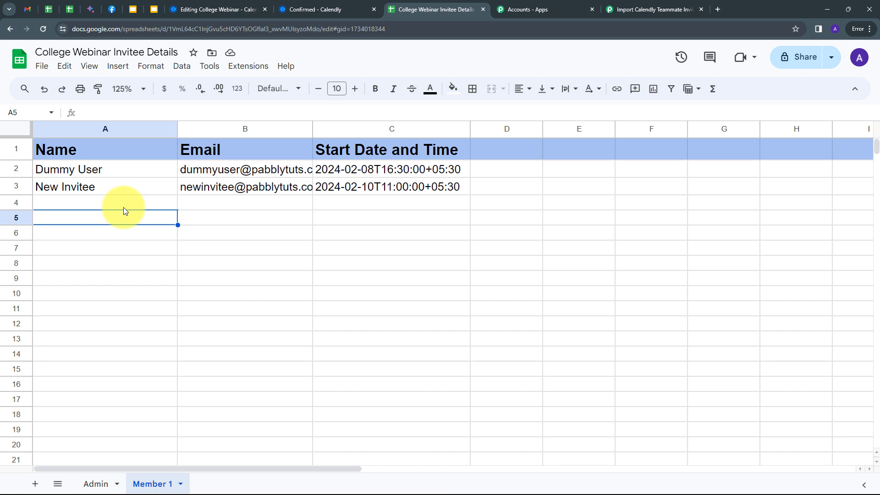
click(95, 484)
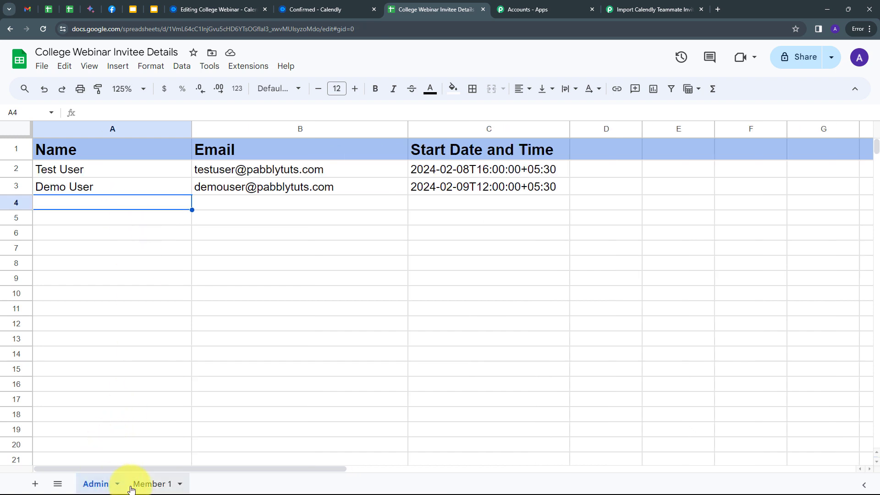
click(143, 485)
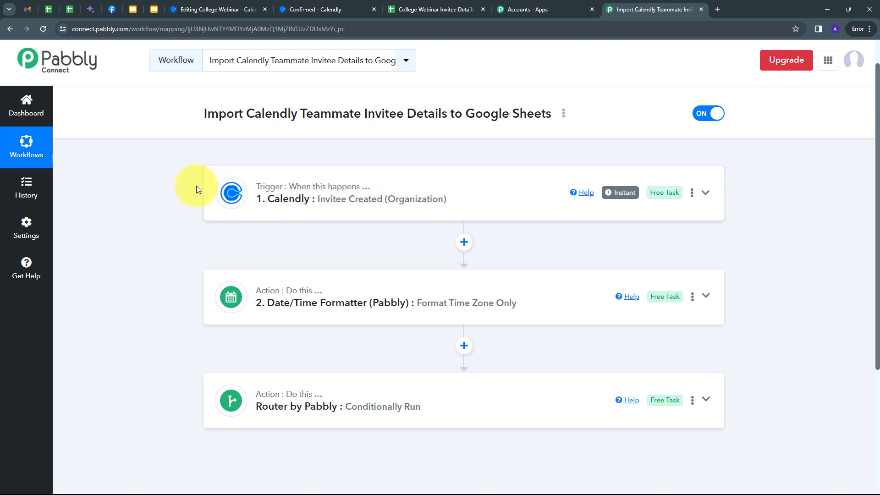
- Expand the Router by Pabbly step to reveal its Admin and Member 1 routes
scroll(196, 187, down, 1)
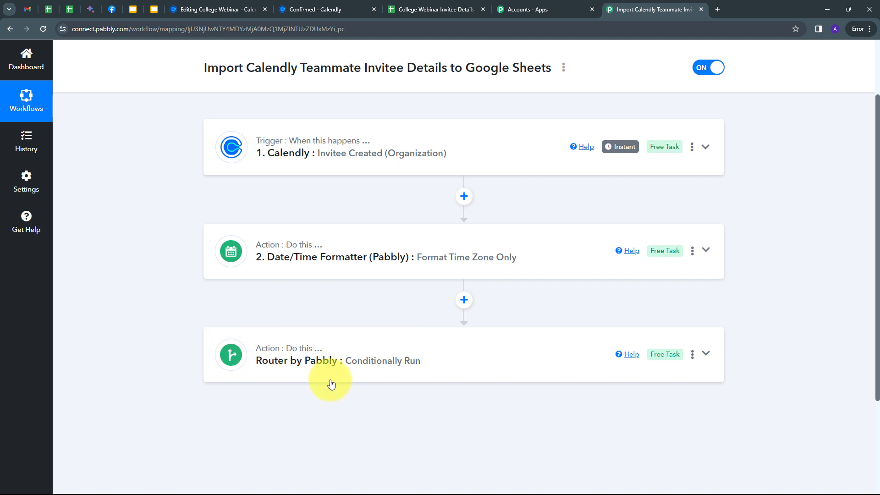
click(546, 361)
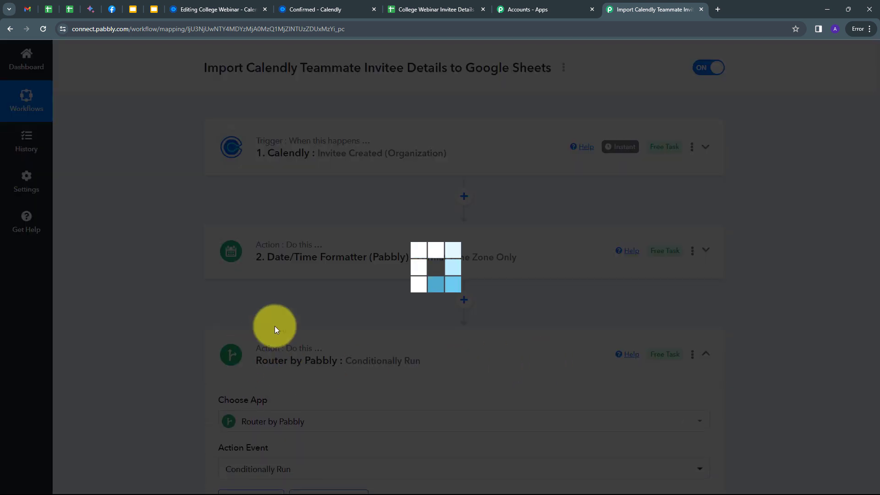